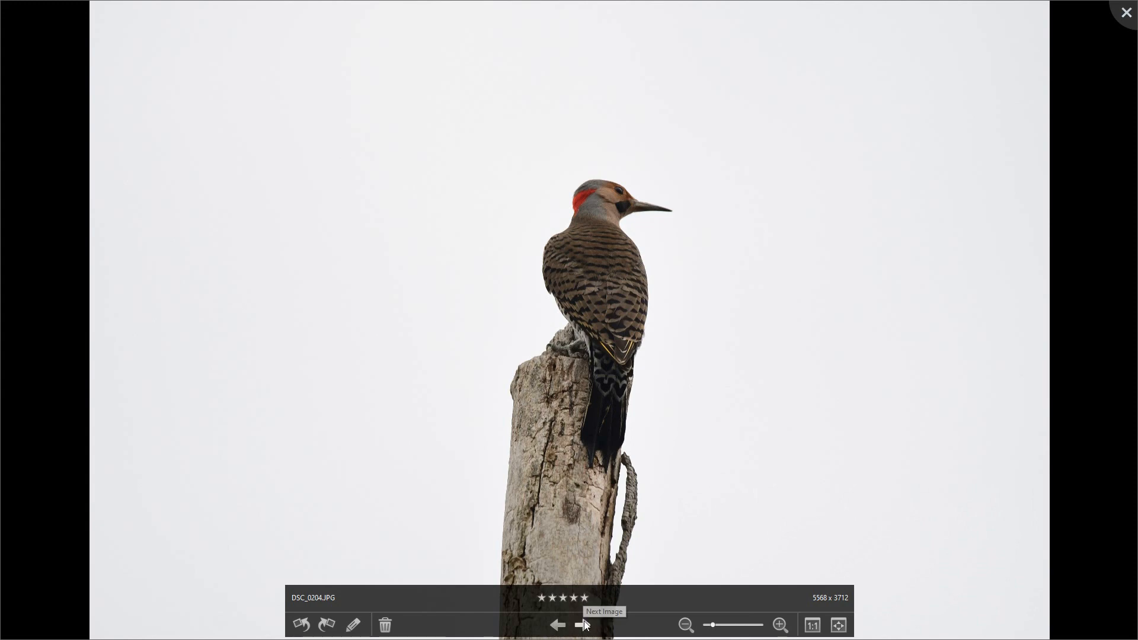
Step: Browse the woodpecker photos at full screen, return to DSC_0207.JPG and close the full-screen view
{"action": "left_click", "coordinate": [585, 624]}
{"action": "left_click", "coordinate": [585, 624]}
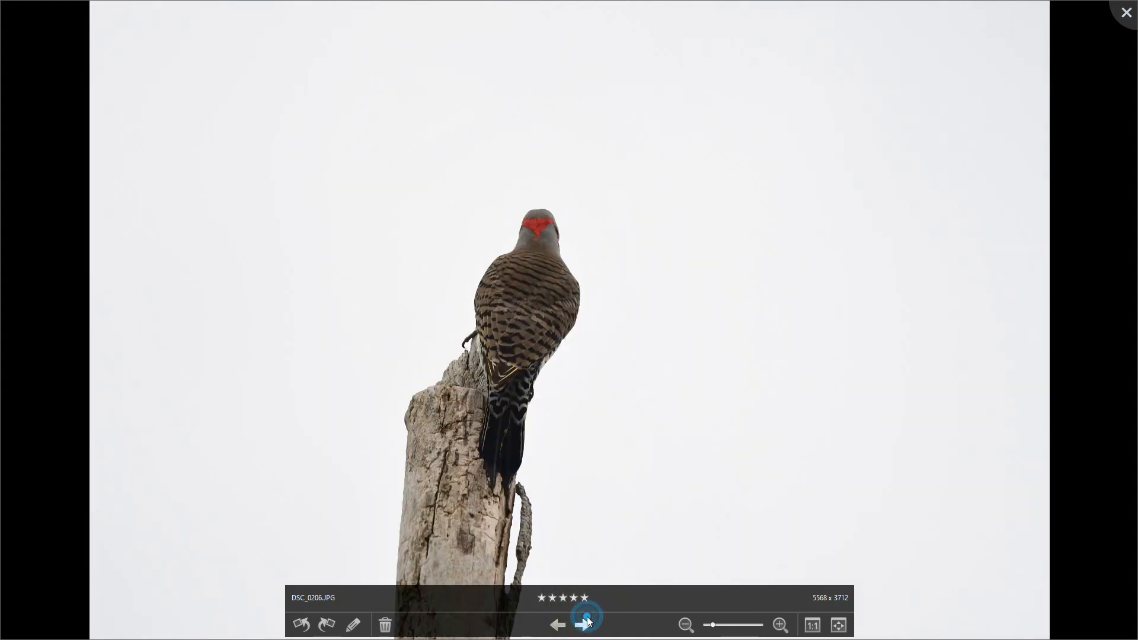
{"action": "left_click", "coordinate": [585, 623]}
{"action": "left_click", "coordinate": [585, 623]}
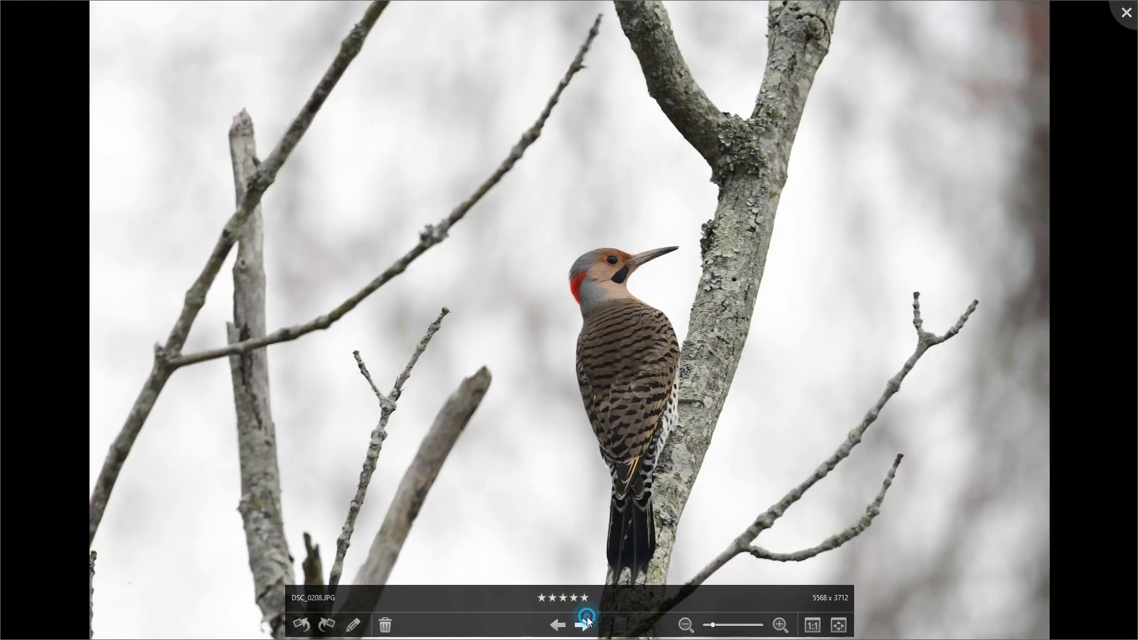
{"action": "left_click", "coordinate": [585, 624]}
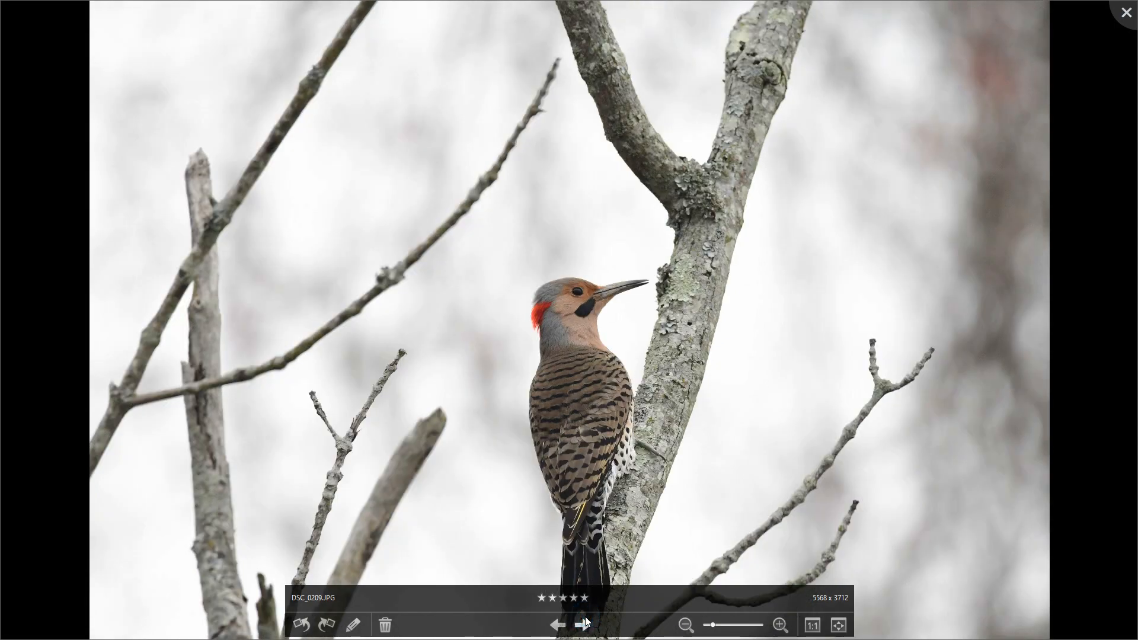
{"action": "left_click", "coordinate": [585, 623]}
{"action": "left_click", "coordinate": [586, 623]}
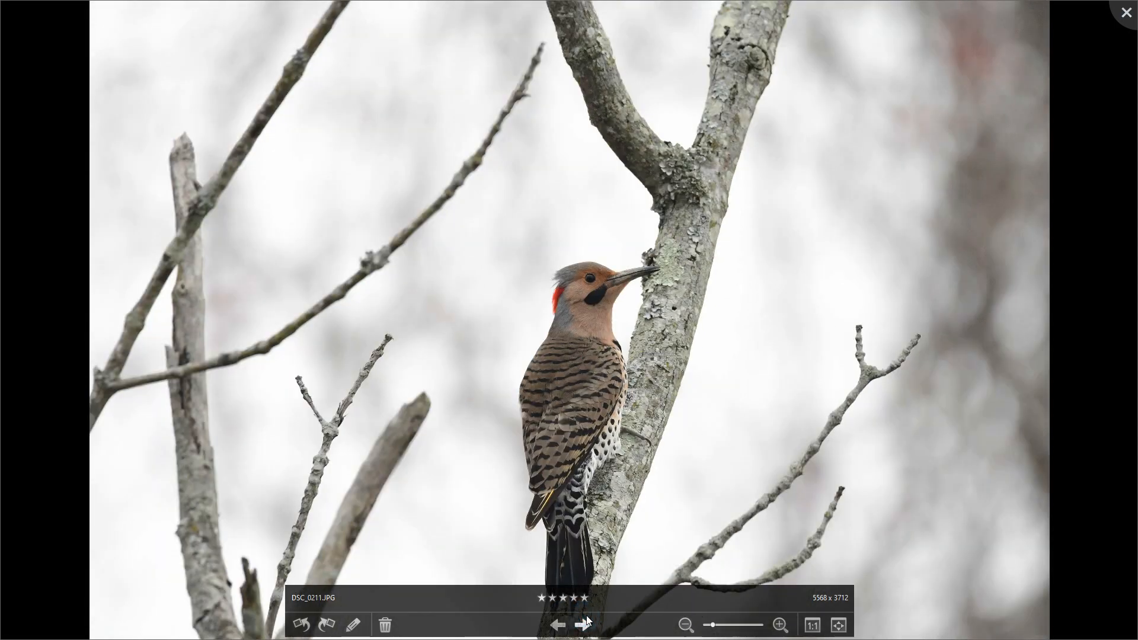
{"action": "left_click", "coordinate": [585, 624]}
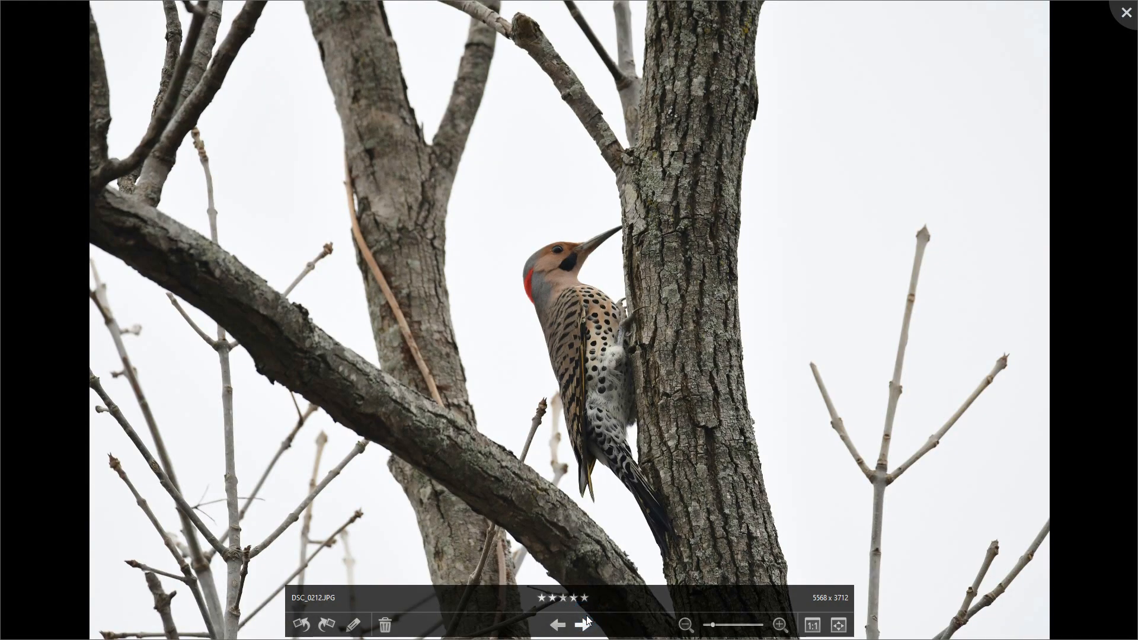
{"action": "left_click", "coordinate": [560, 624]}
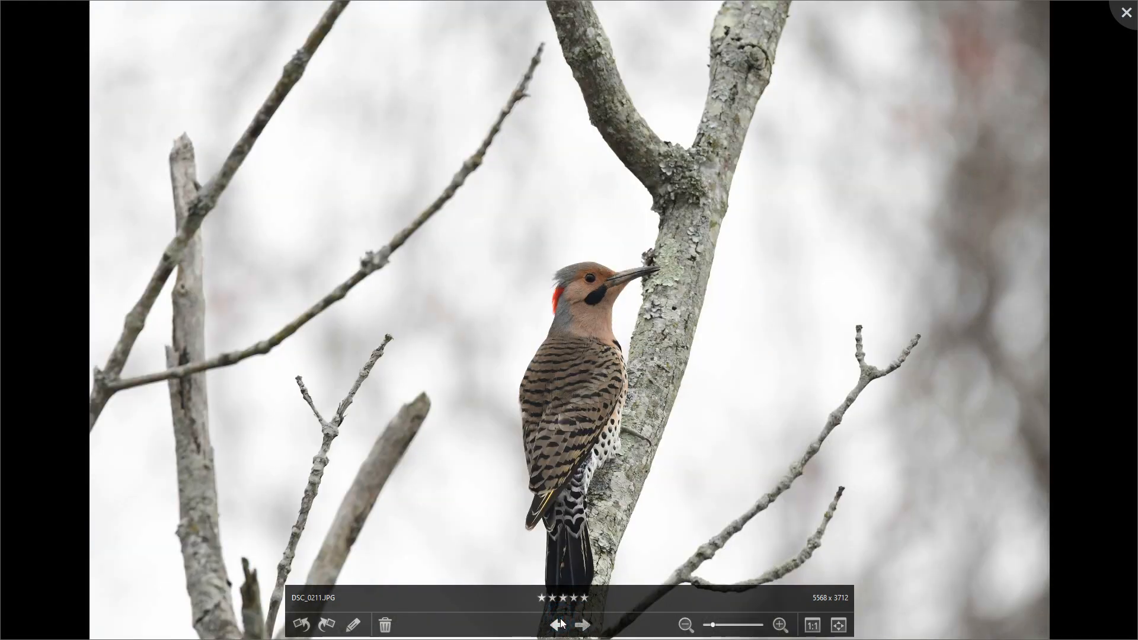
{"action": "left_click", "coordinate": [560, 624]}
{"action": "left_click", "coordinate": [560, 624]}
{"action": "left_click", "coordinate": [560, 624]}
{"action": "left_click", "coordinate": [560, 624]}
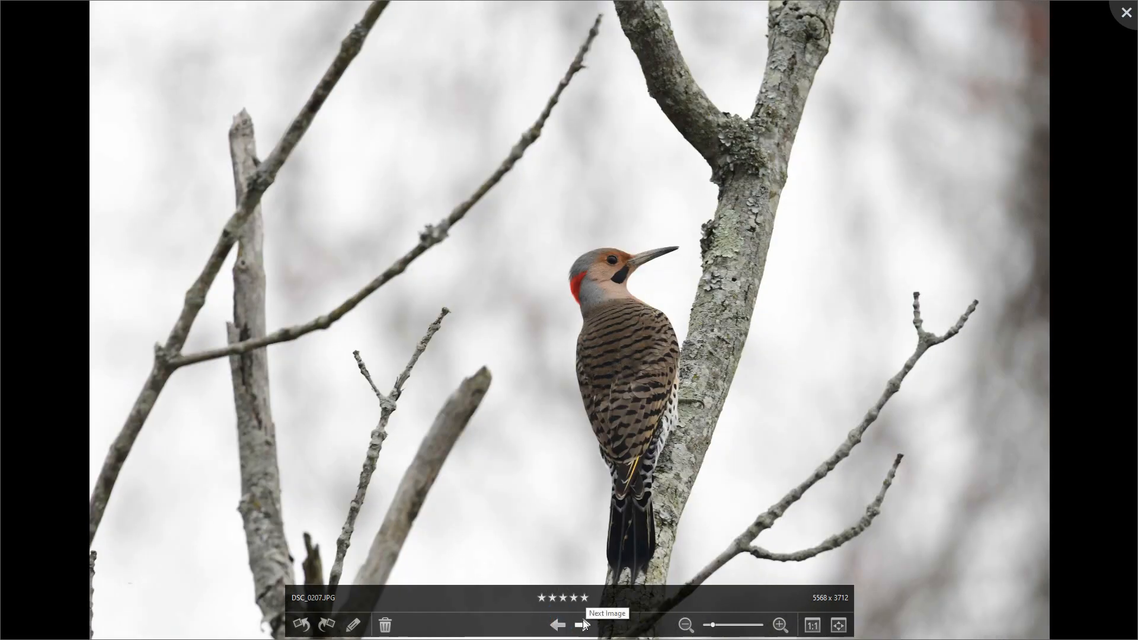
{"action": "left_click", "coordinate": [1124, 12]}
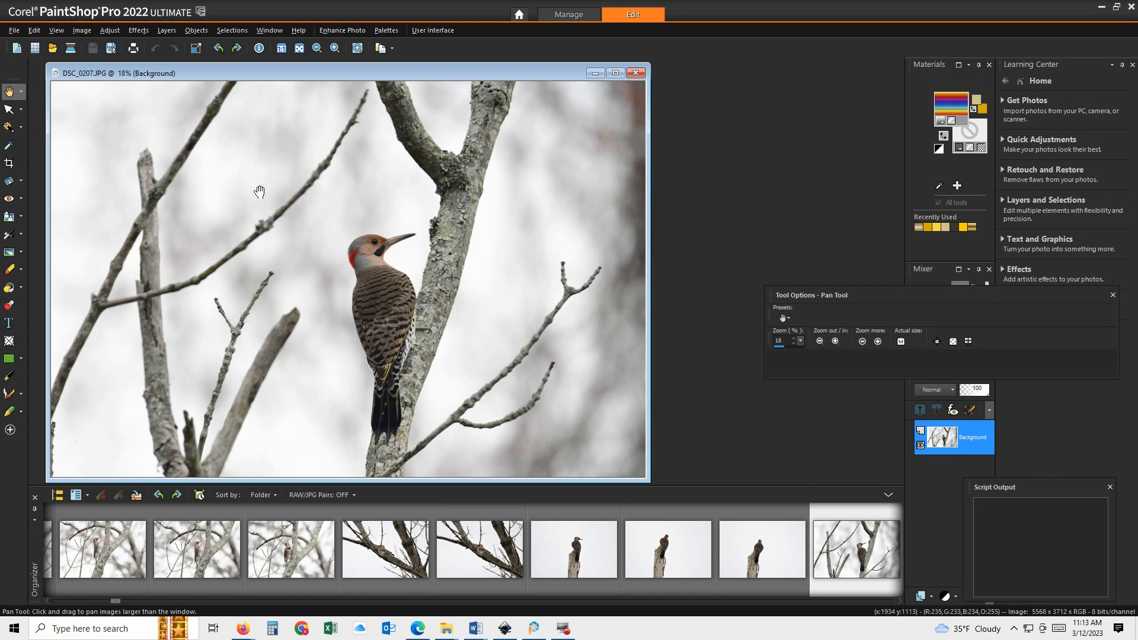
Step: Crop the photo at the 2 x 3 (4 x 6) ratio to about 3690 x 2460 pixels around the woodpecker and the branches beside it
{"action": "left_click", "coordinate": [9, 163]}
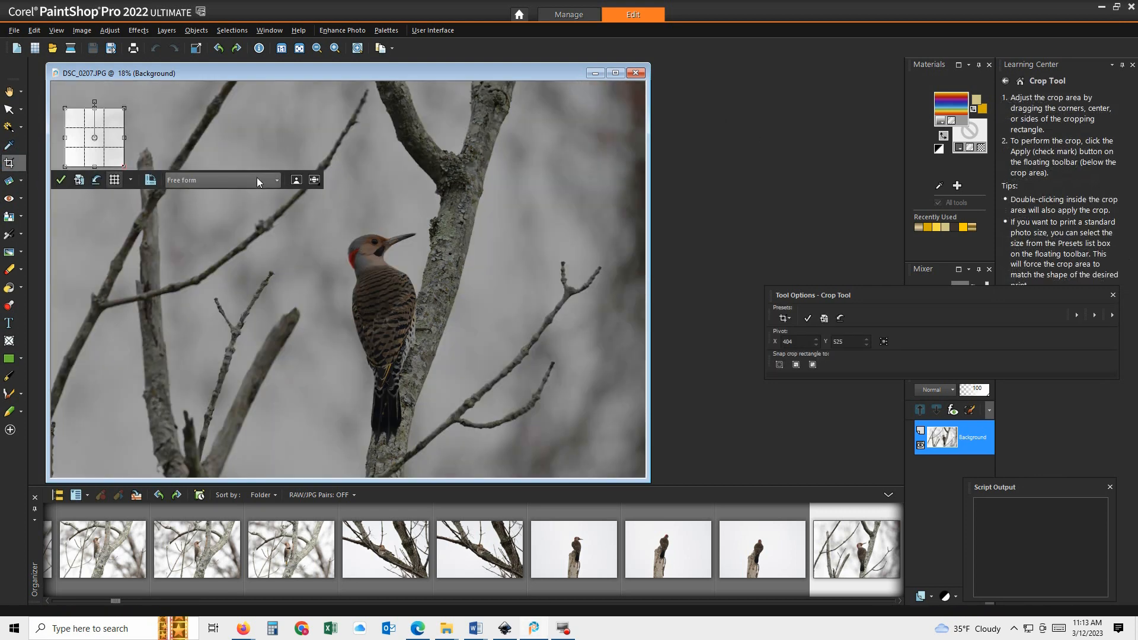
{"action": "left_click", "coordinate": [277, 181]}
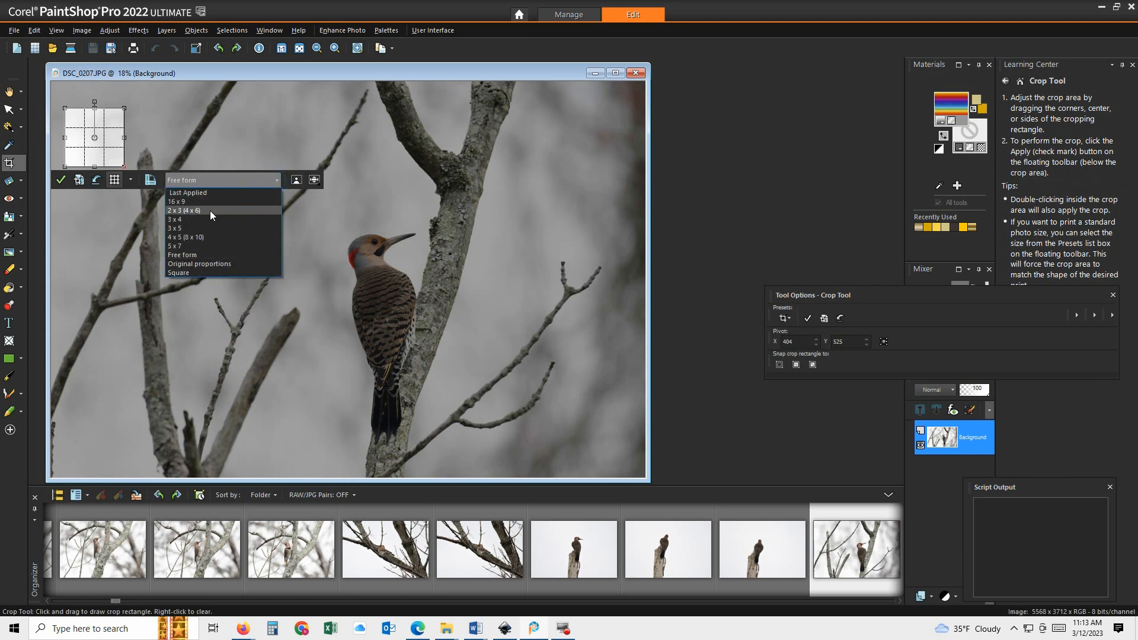
{"action": "left_click", "coordinate": [208, 211]}
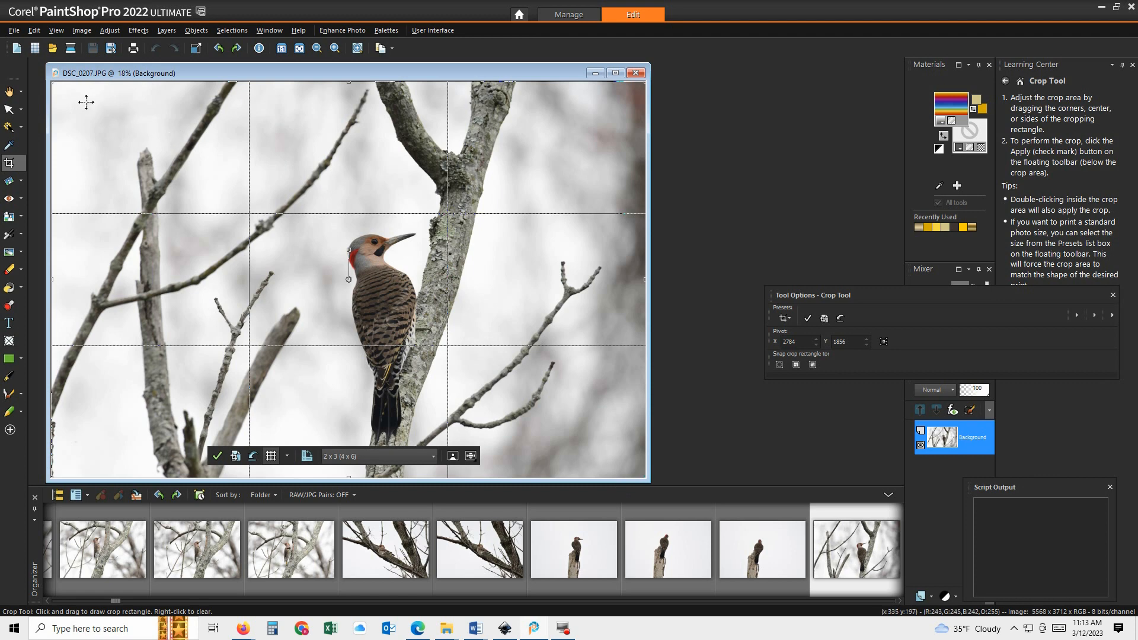
{"action": "left_click_drag", "start_coordinate": [54, 84], "coordinate": [260, 206]}
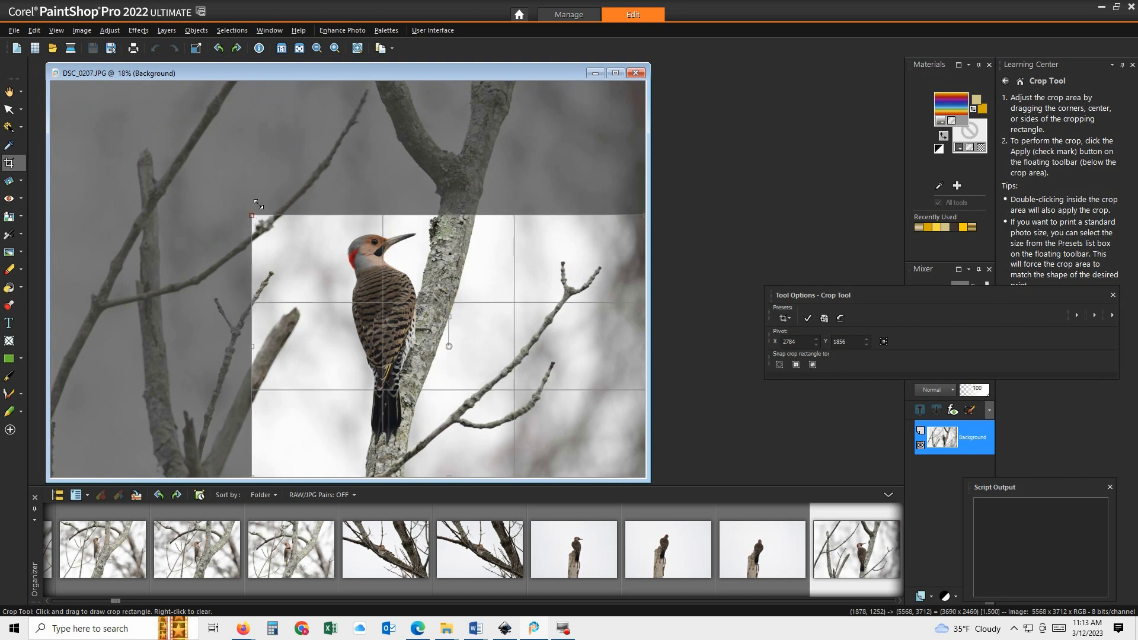
{"action": "left_click_drag", "start_coordinate": [453, 336], "coordinate": [453, 325]}
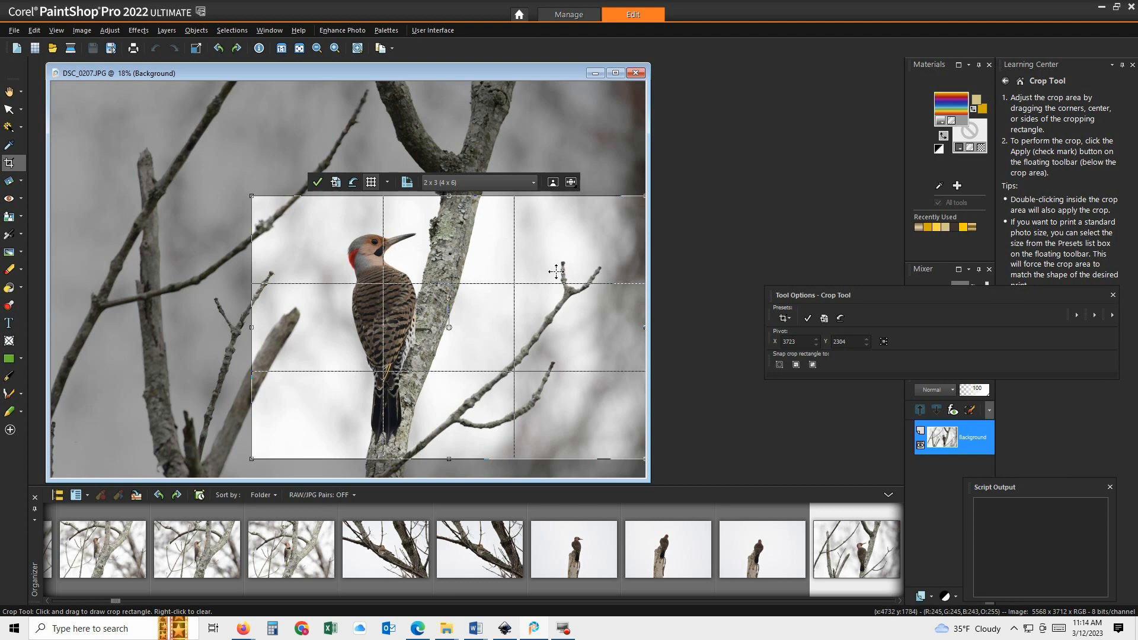
{"action": "left_click", "coordinate": [317, 183]}
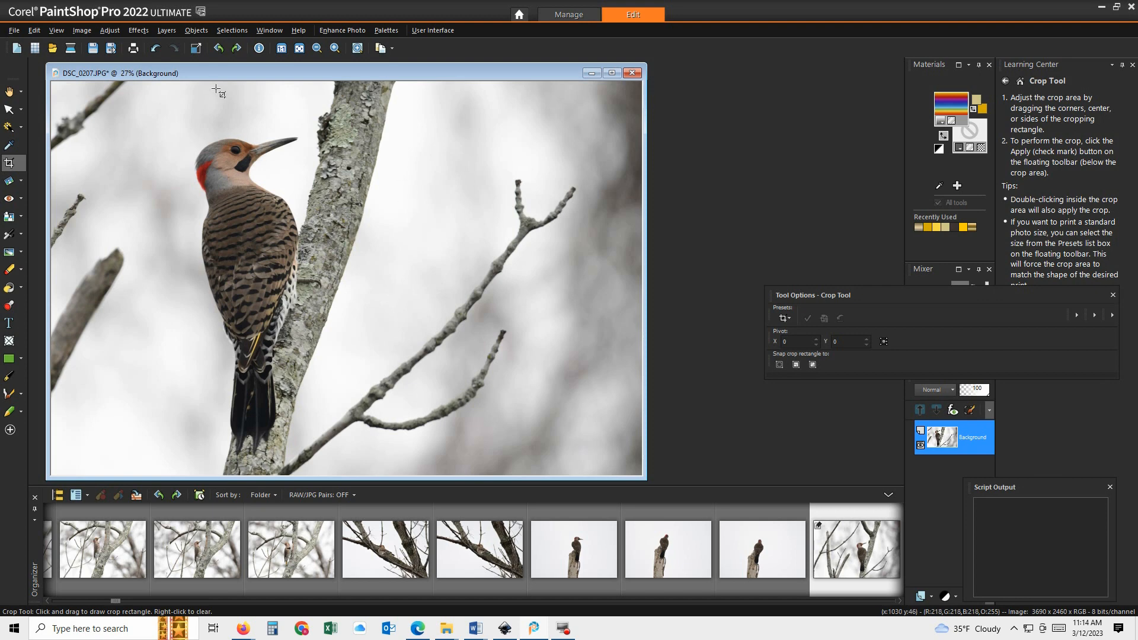
Step: Open the cropped photo in the GRFX Studio Corel Edition plugin
{"action": "left_click", "coordinate": [138, 30]}
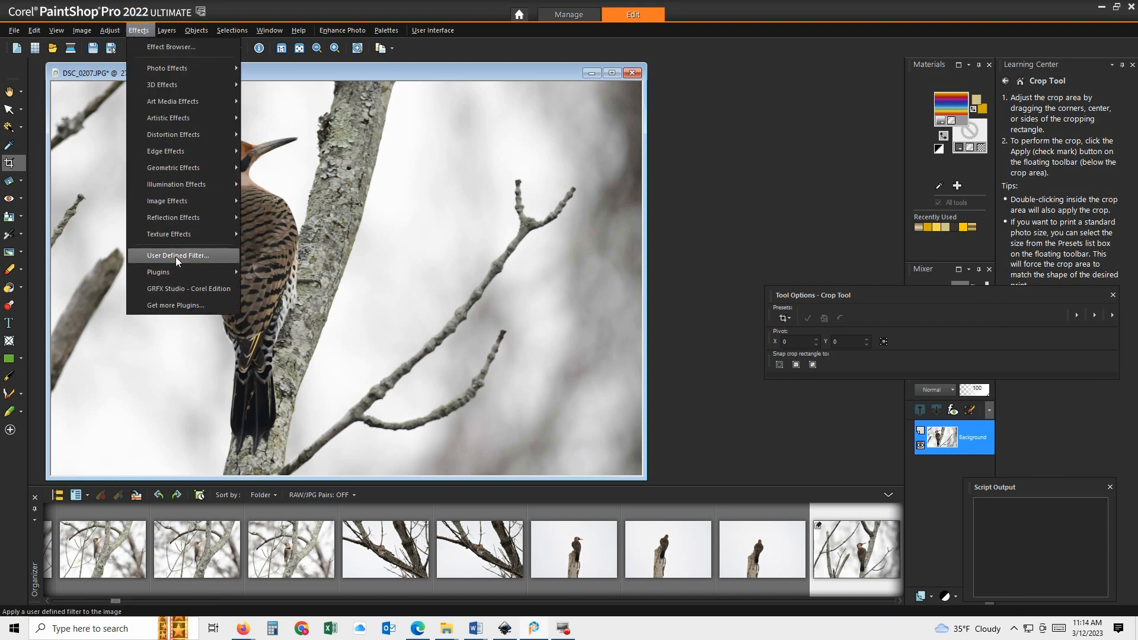
{"action": "left_click", "coordinate": [173, 271]}
{"action": "left_click", "coordinate": [288, 272]}
{"action": "left_click", "coordinate": [357, 272]}
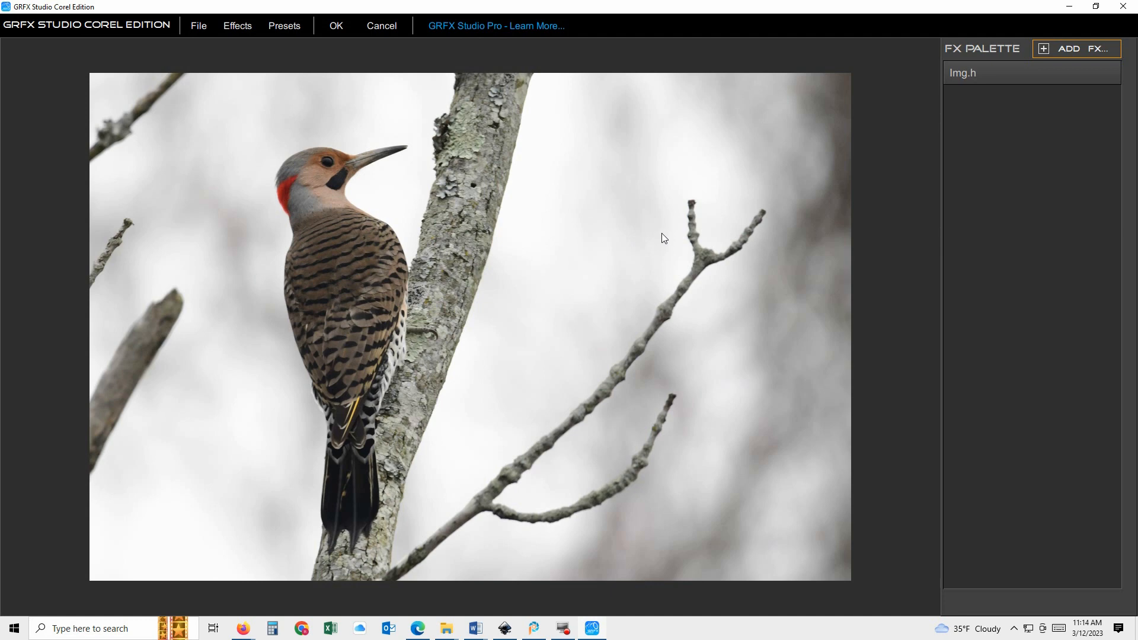
Step: Add the Lighten & Sharpen effect from the Sharpening photo effects to the picture
{"action": "left_click", "coordinate": [246, 27]}
{"action": "left_click", "coordinate": [241, 46]}
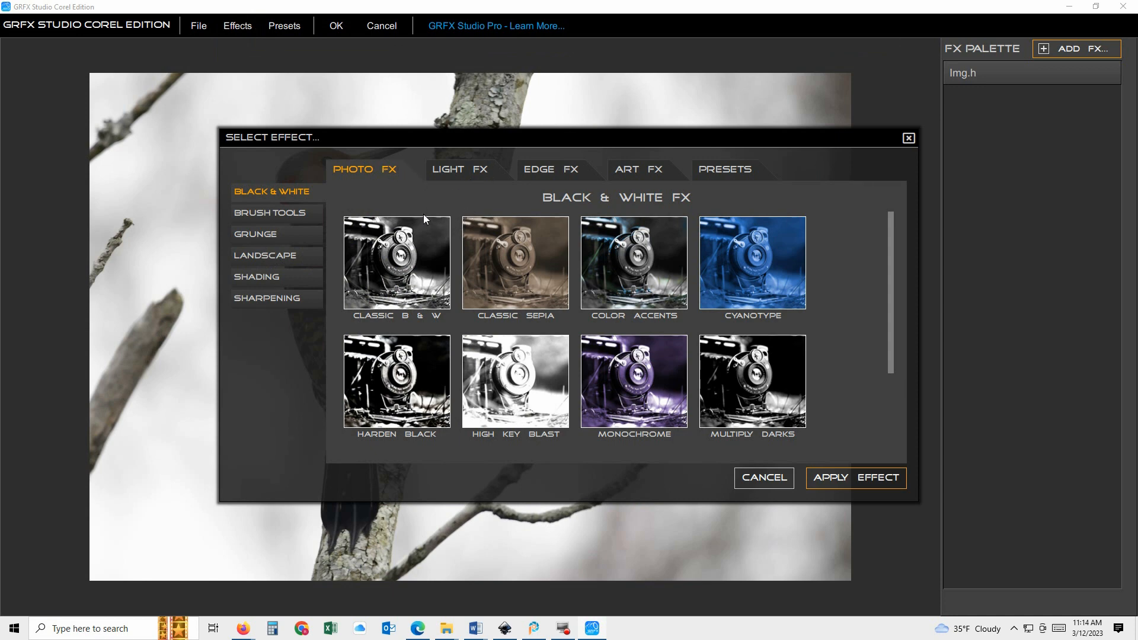
{"action": "scroll", "coordinate": [583, 269], "scroll_direction": "down", "scroll_amount": 3}
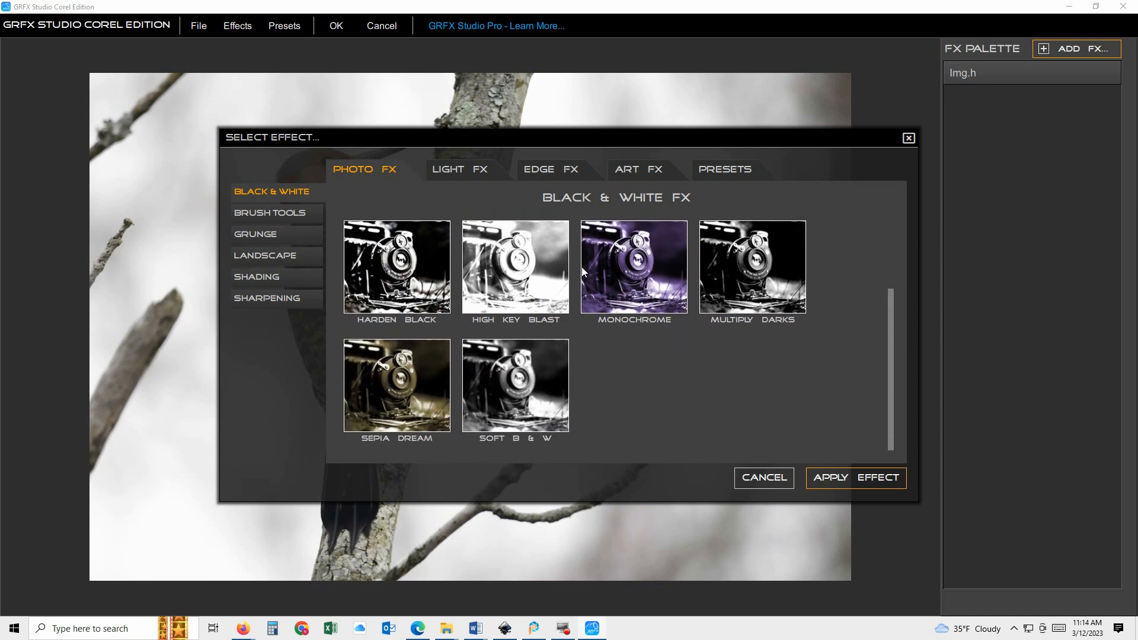
{"action": "scroll", "coordinate": [583, 271], "scroll_direction": "up", "scroll_amount": 3}
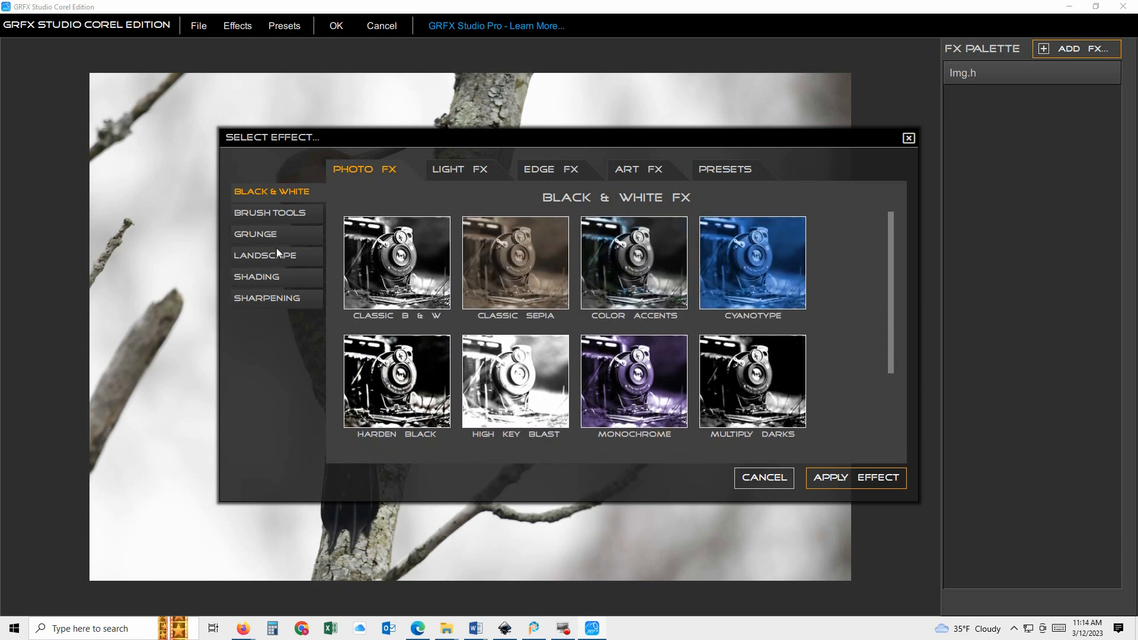
{"action": "left_click", "coordinate": [267, 297]}
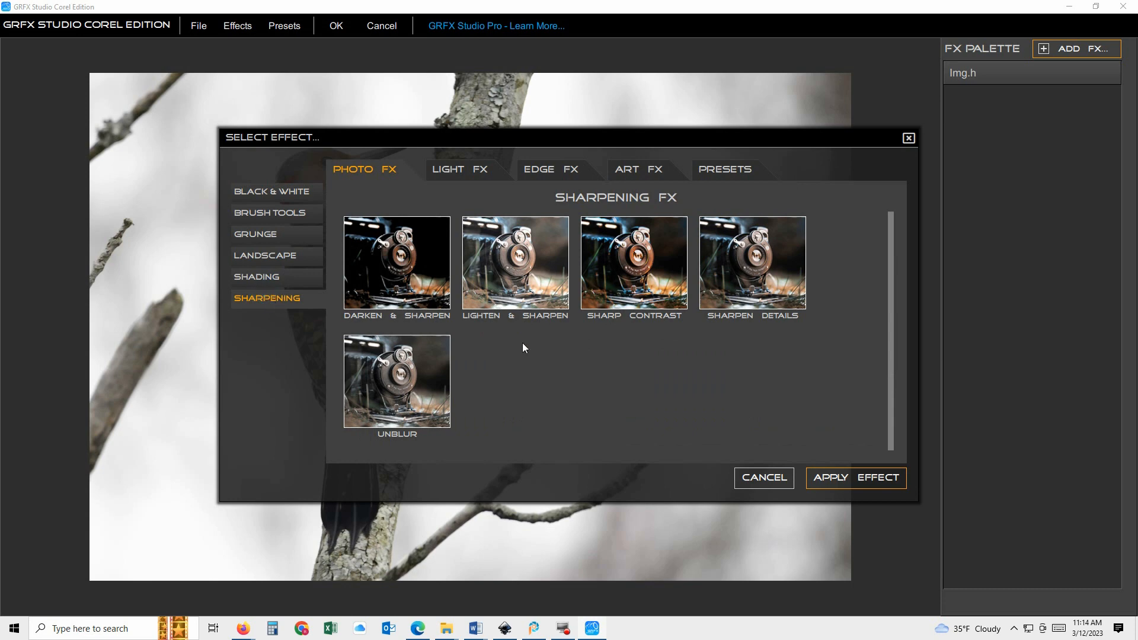
{"action": "left_click", "coordinate": [514, 273]}
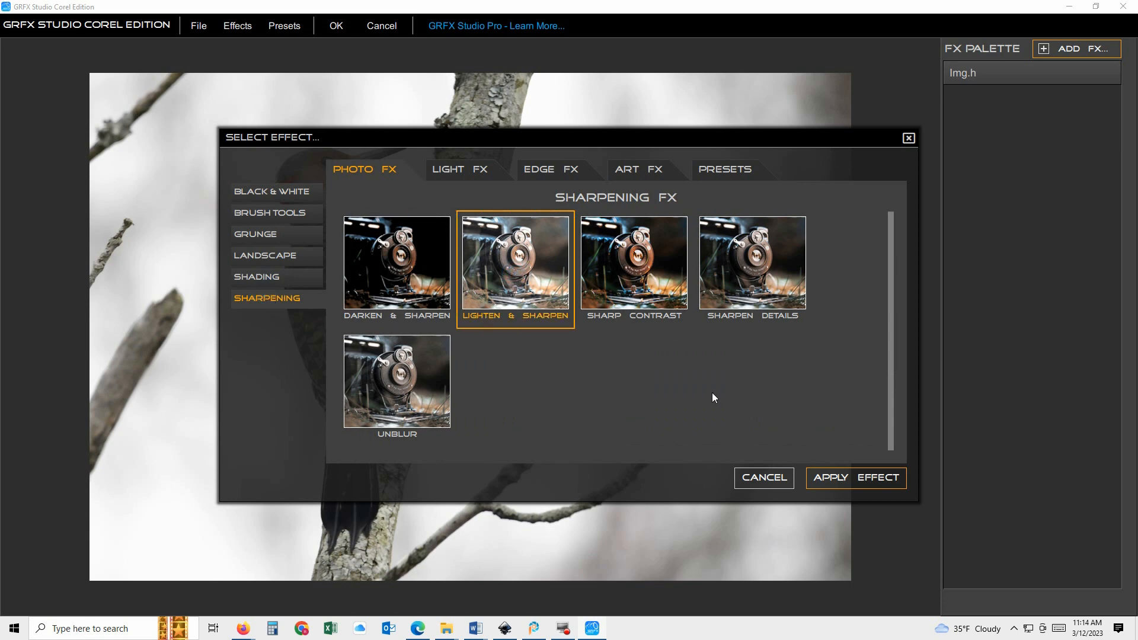
{"action": "left_click", "coordinate": [868, 480]}
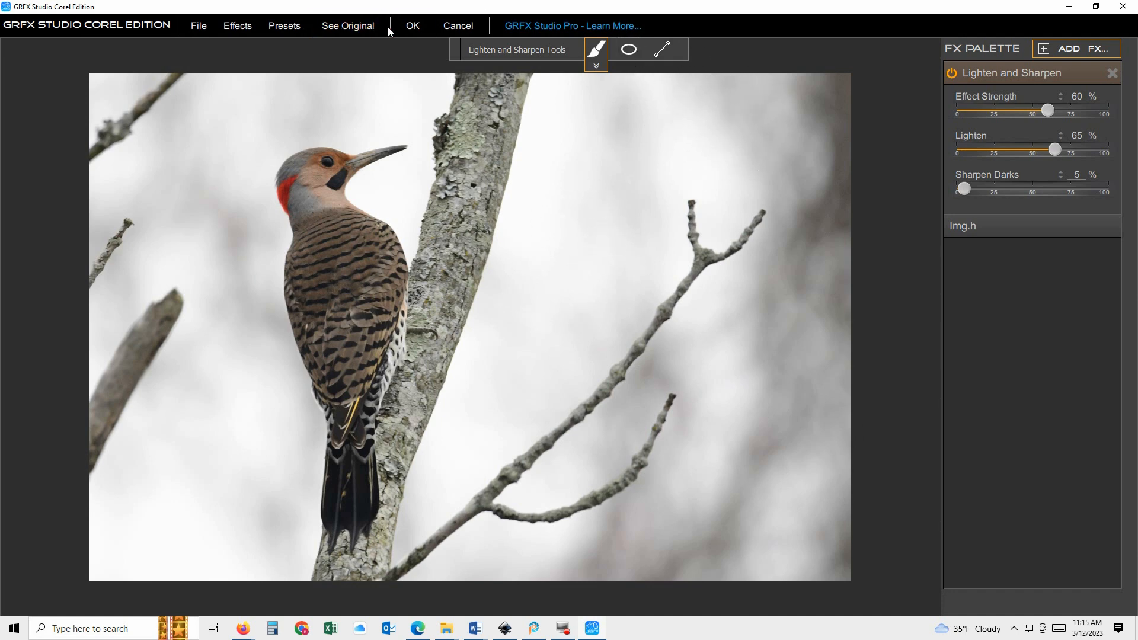
Step: Compare the lightened and sharpened picture with the original several times
{"action": "left_click", "coordinate": [371, 27]}
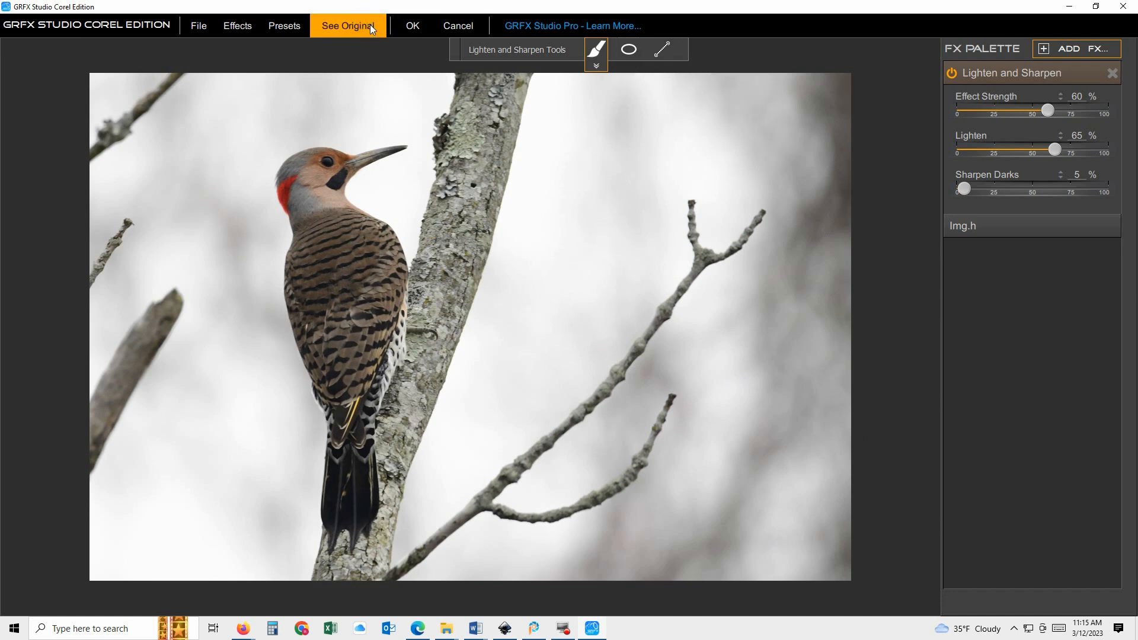
{"action": "left_click", "coordinate": [370, 25]}
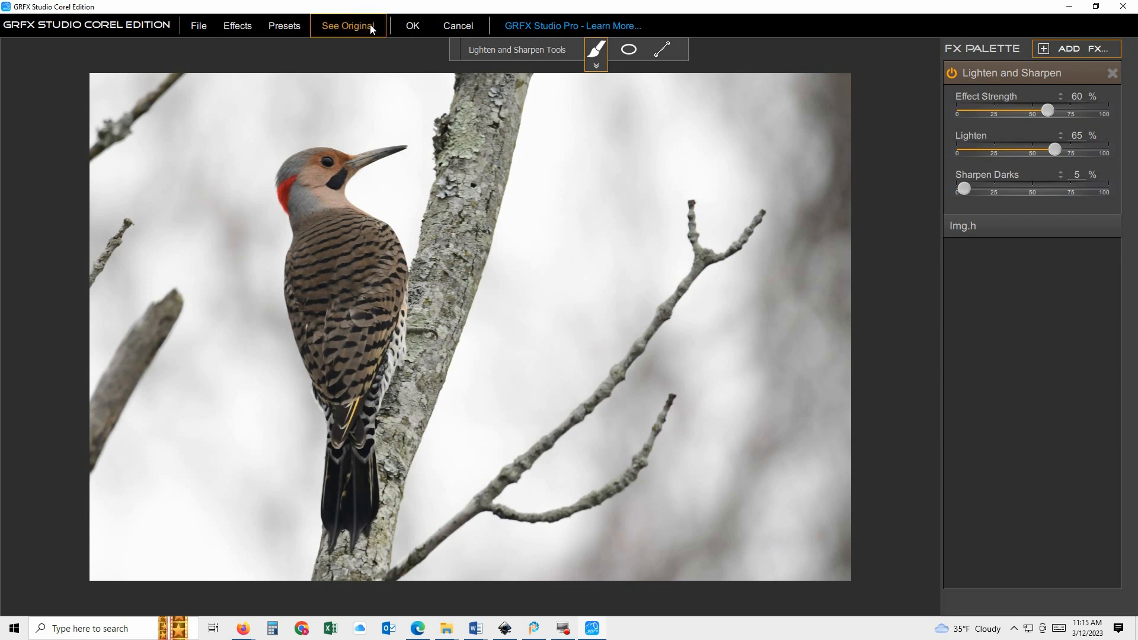
{"action": "left_click", "coordinate": [371, 27]}
{"action": "left_click", "coordinate": [371, 26]}
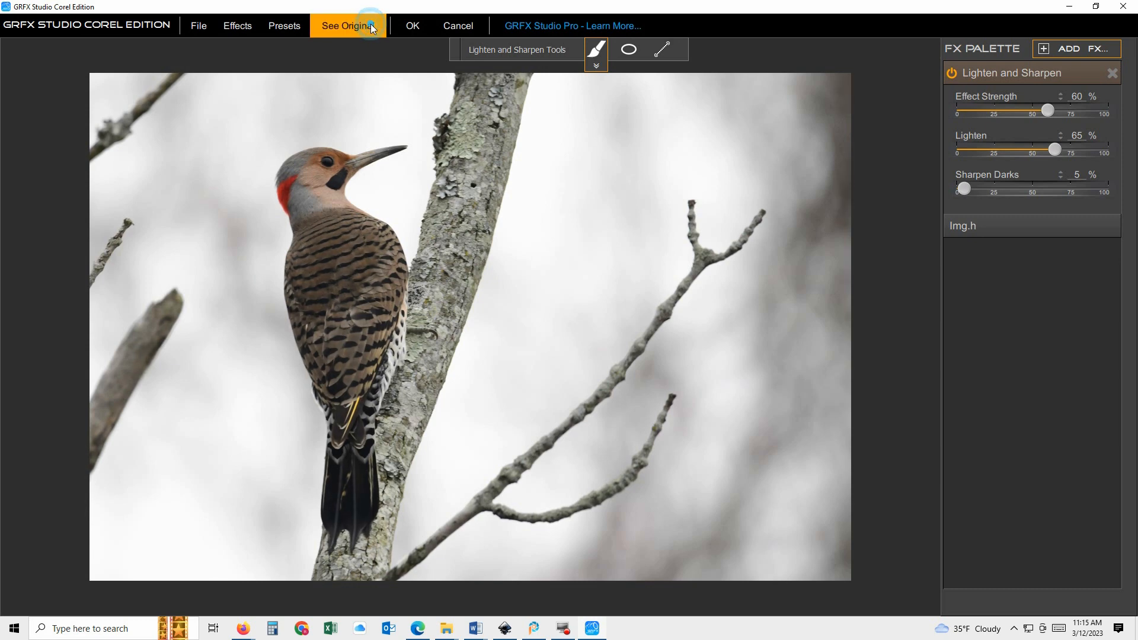
{"action": "left_click", "coordinate": [371, 26]}
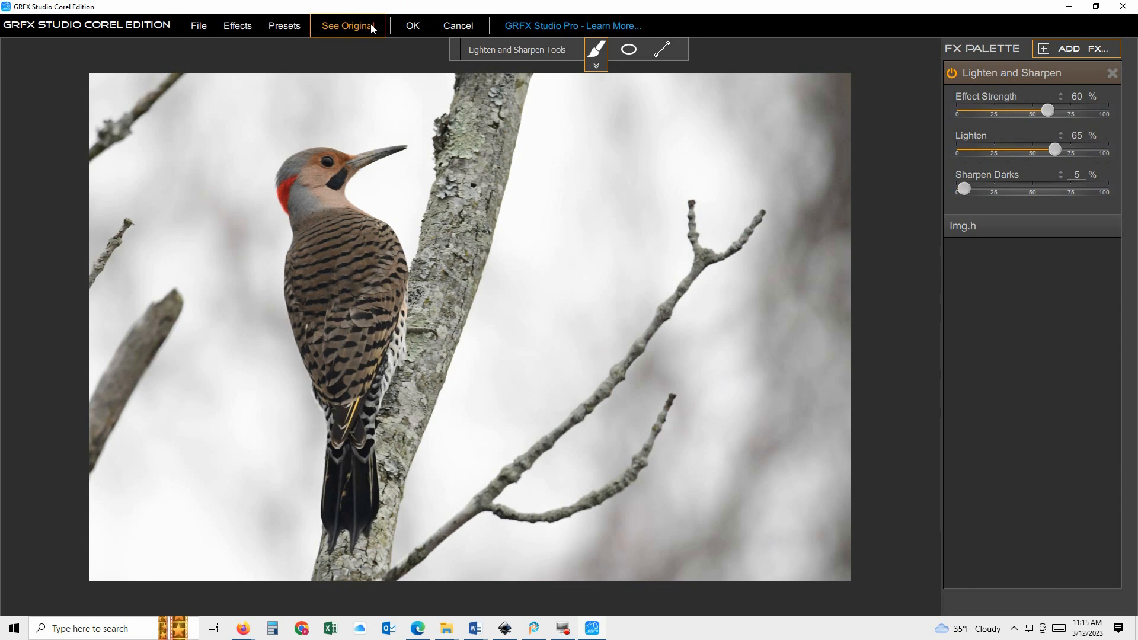
{"action": "left_click", "coordinate": [371, 26]}
Step: Add the Sharpen Details effect on top of Lighten and Sharpen, and compare the result with the original
{"action": "left_click", "coordinate": [233, 27]}
{"action": "left_click", "coordinate": [239, 47]}
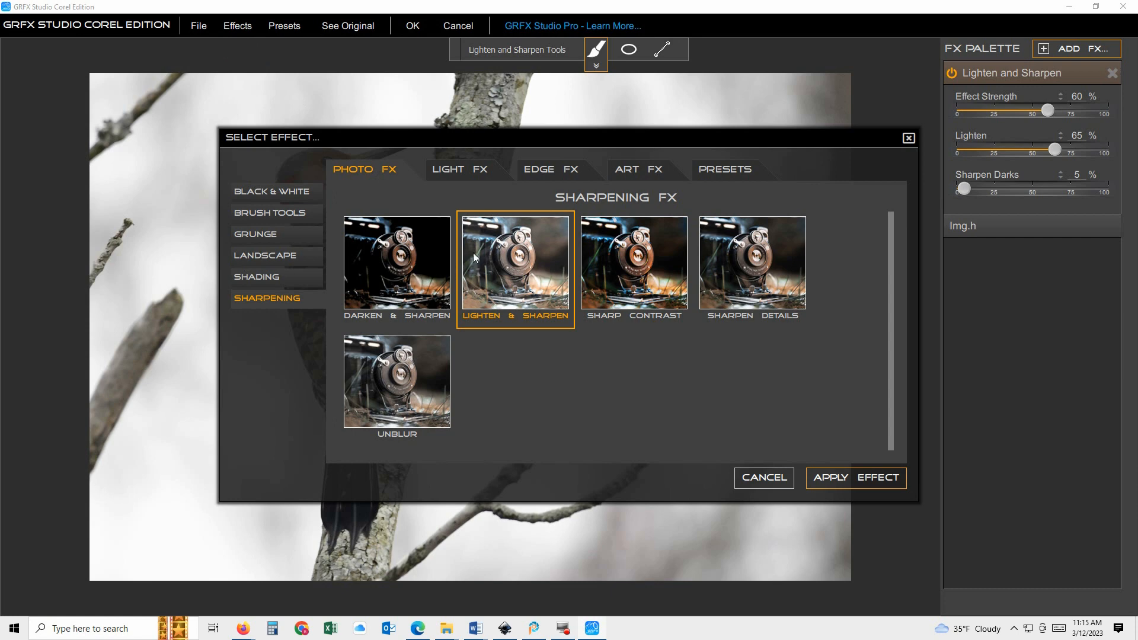
{"action": "left_click", "coordinate": [762, 283]}
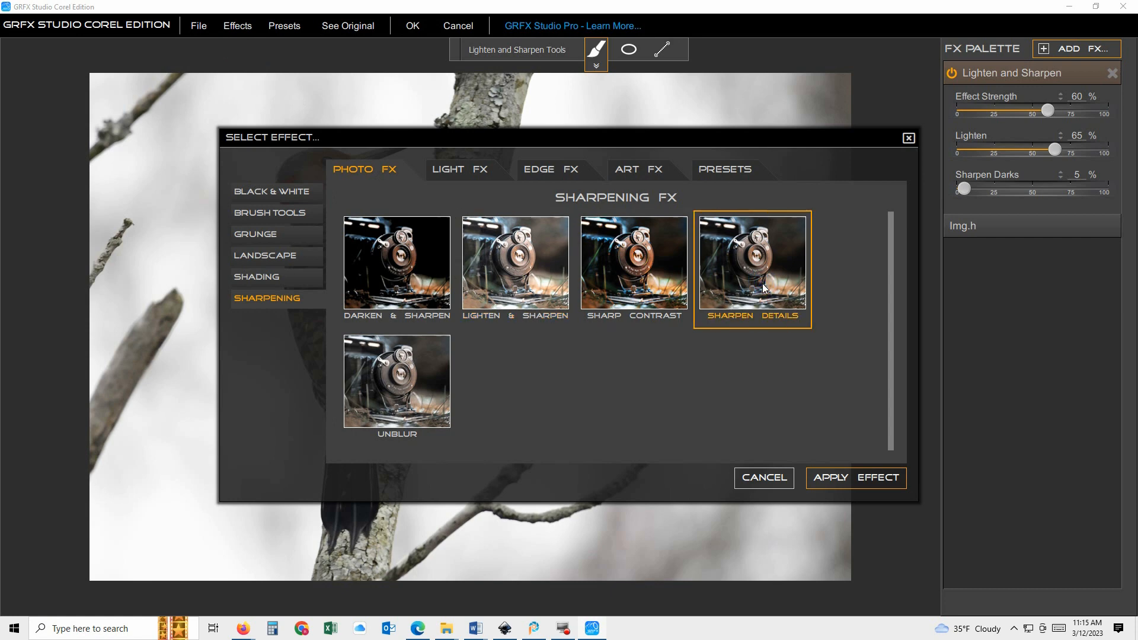
{"action": "left_click", "coordinate": [848, 477]}
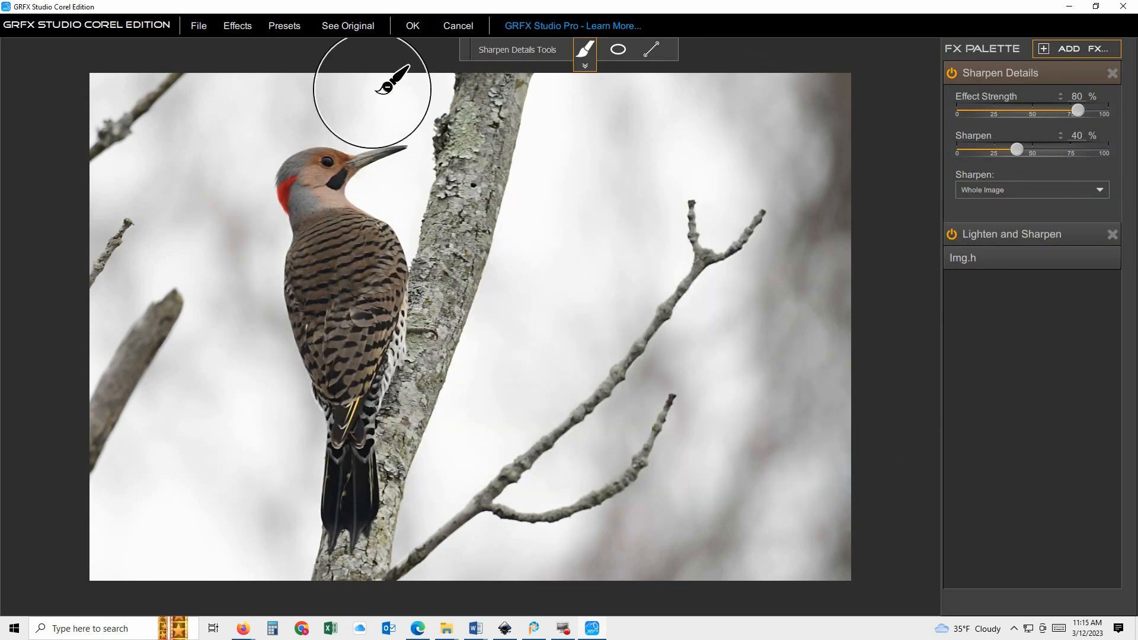
{"action": "left_click", "coordinate": [333, 33]}
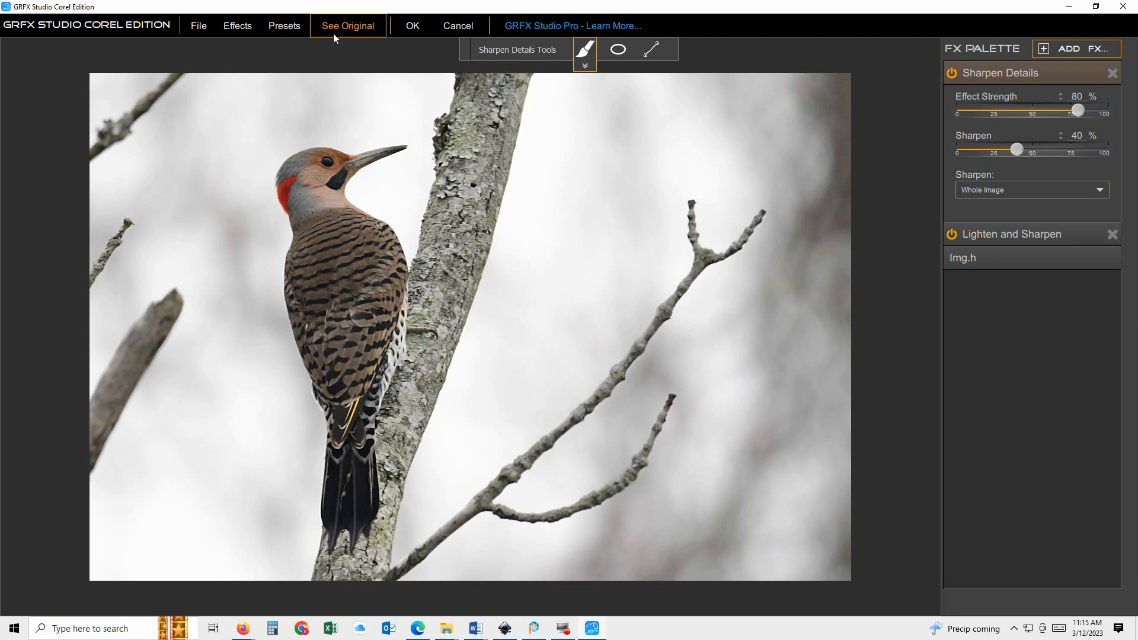
Step: Try the Afternoon Sun effect from the Landscape photo effects on the picture, and remove it from the effect stack
{"action": "left_click", "coordinate": [252, 30]}
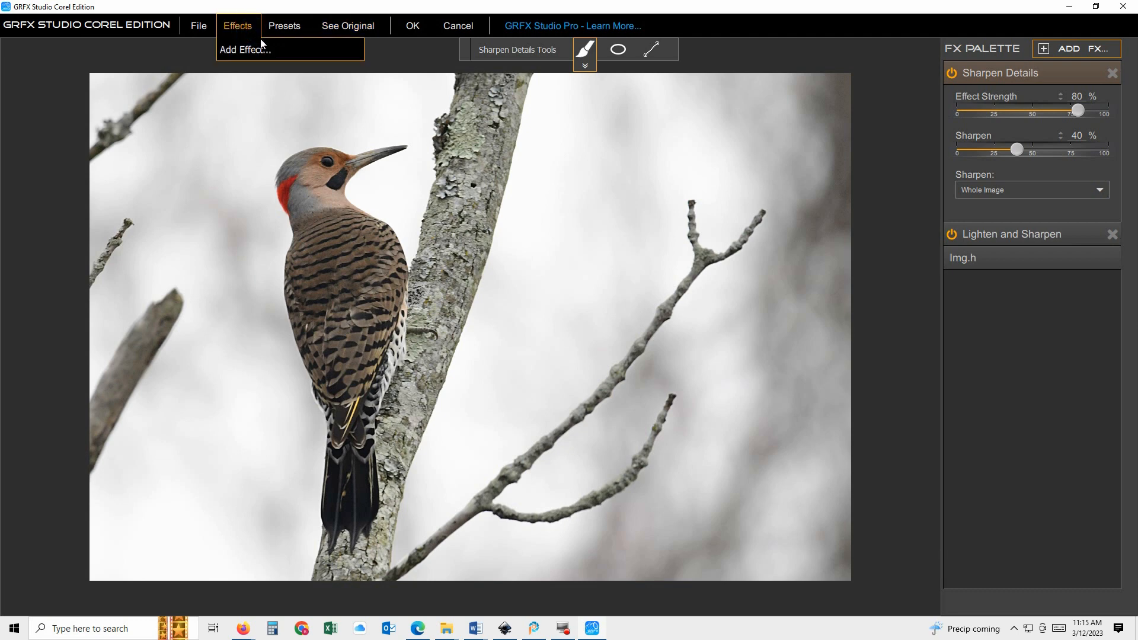
{"action": "left_click", "coordinate": [262, 50]}
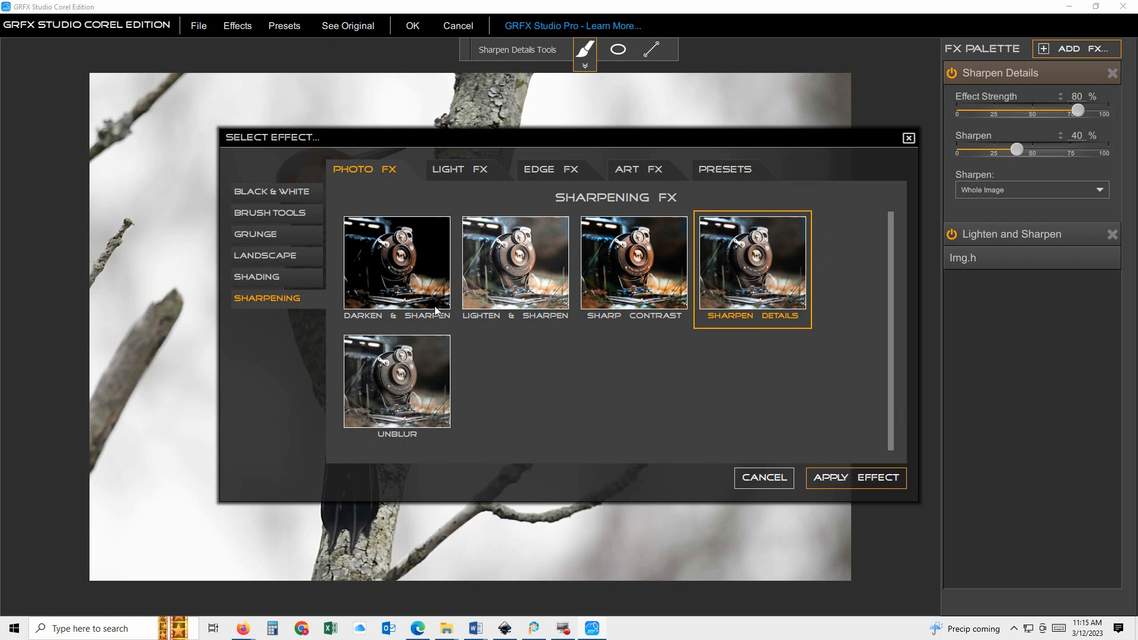
{"action": "left_click", "coordinate": [294, 280]}
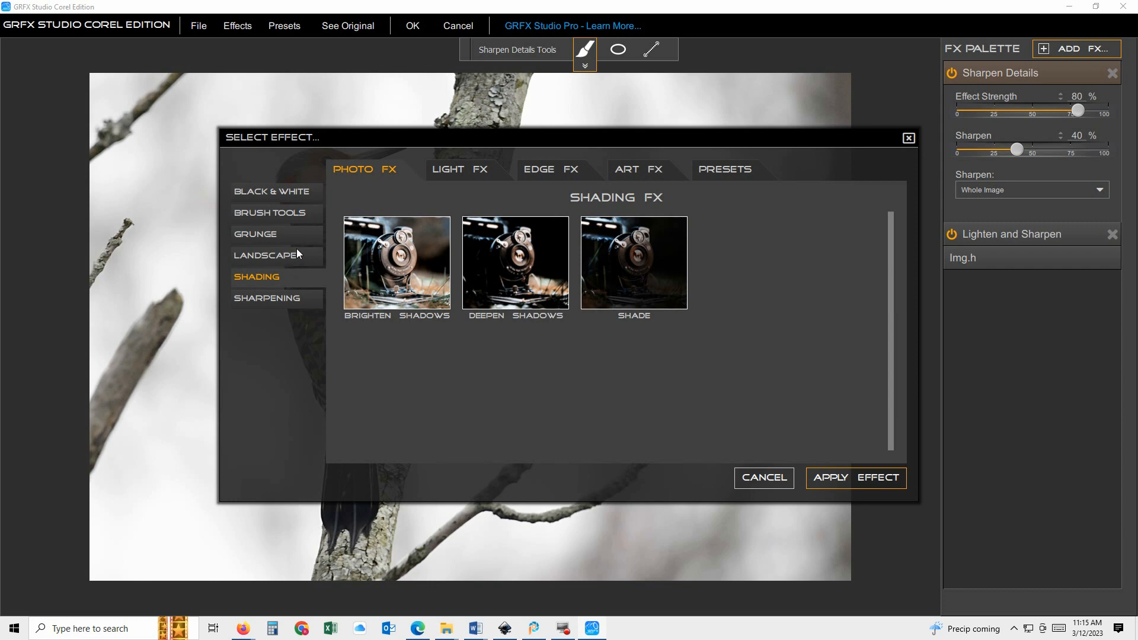
{"action": "left_click", "coordinate": [293, 256]}
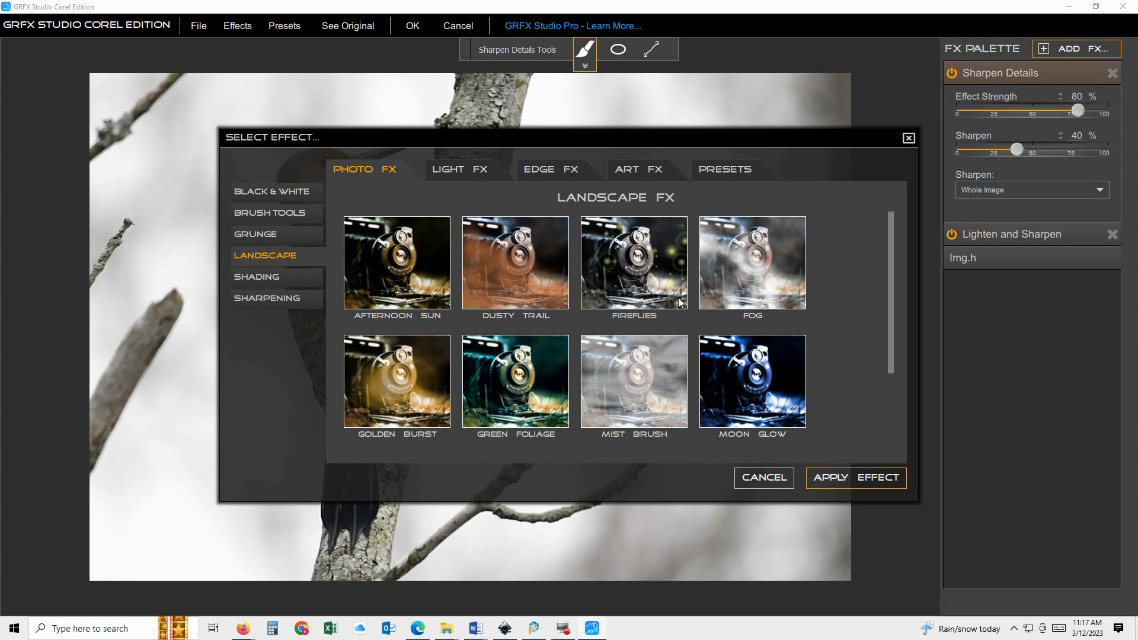
{"action": "left_click_drag", "start_coordinate": [747, 140], "coordinate": [1030, 211]}
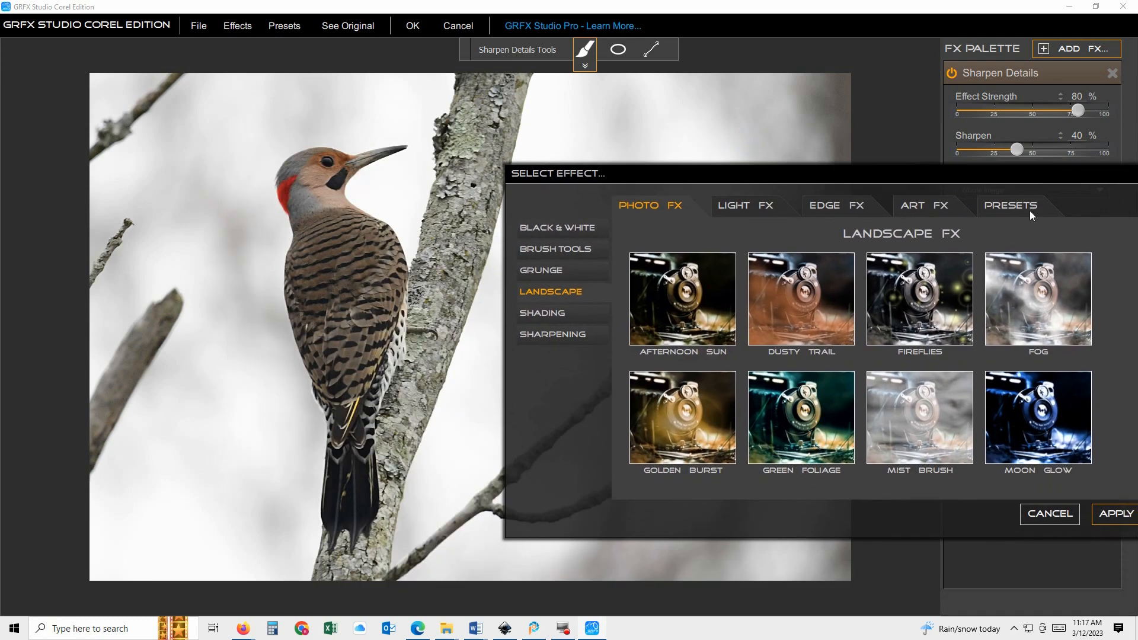
{"action": "left_click", "coordinate": [652, 304]}
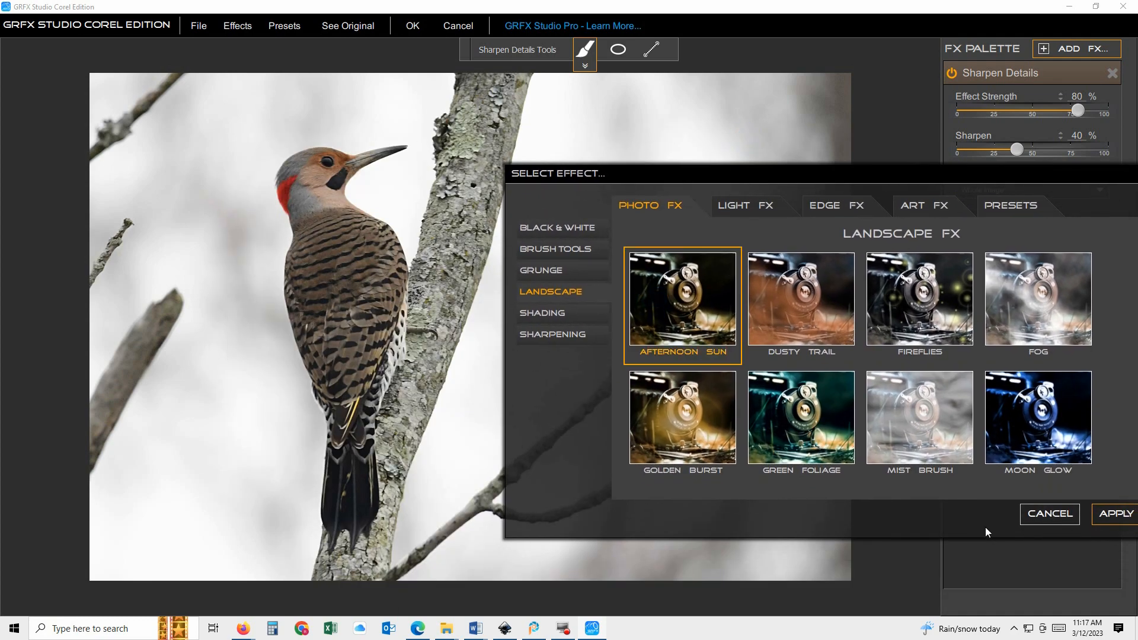
{"action": "left_click", "coordinate": [1111, 517]}
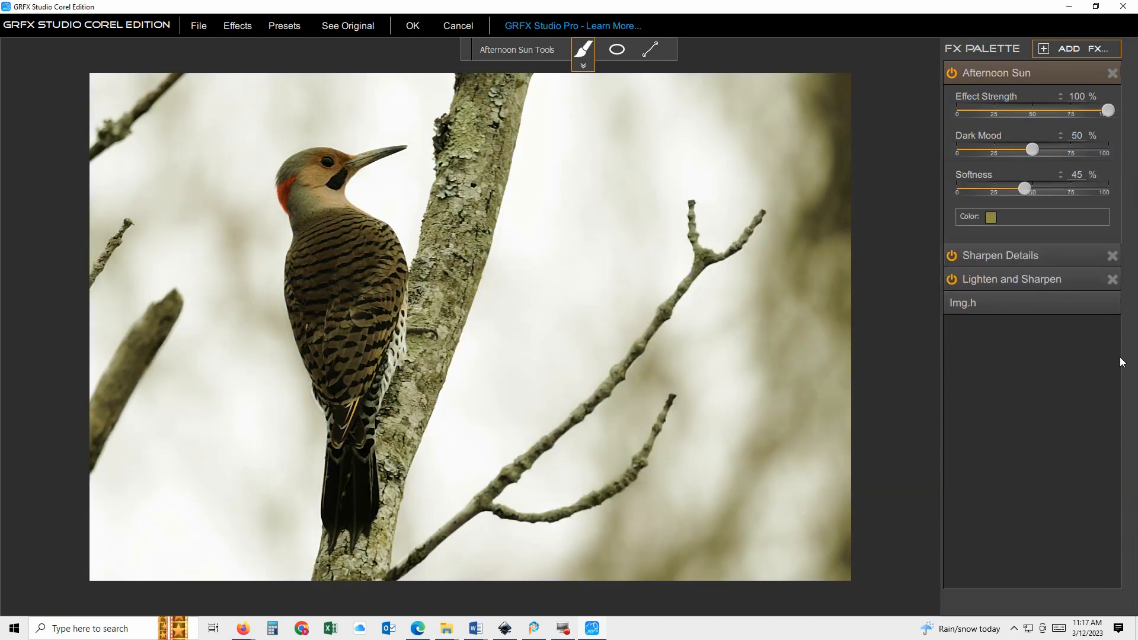
{"action": "left_click", "coordinate": [1112, 73]}
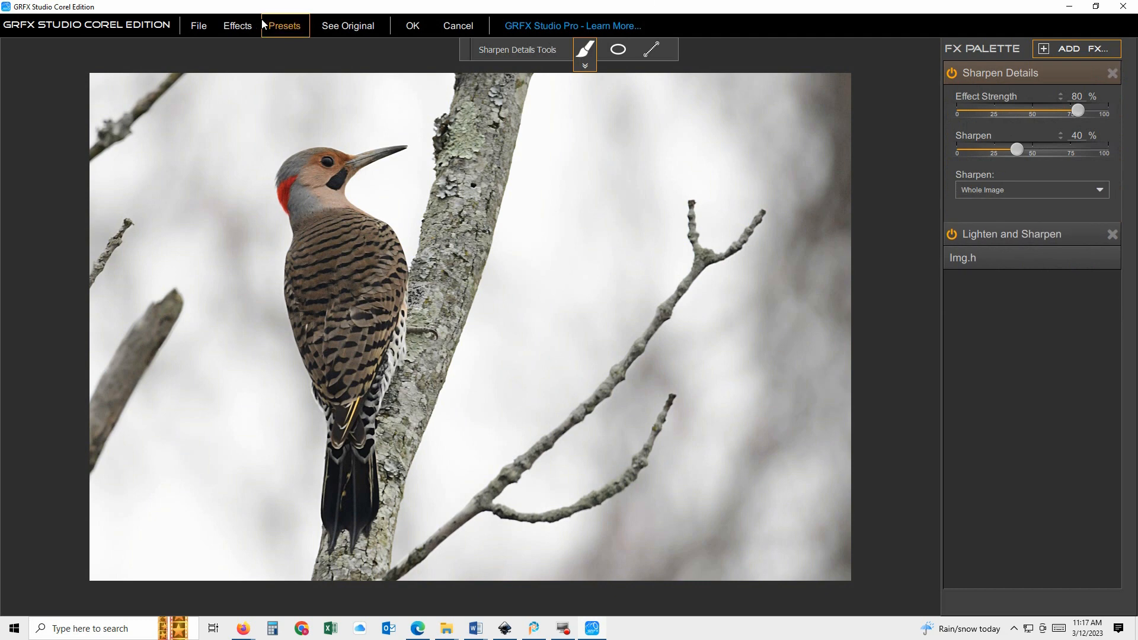
Step: Try the Green Foliage landscape effect, compare the result with the original, and remove the effect
{"action": "left_click", "coordinate": [245, 27]}
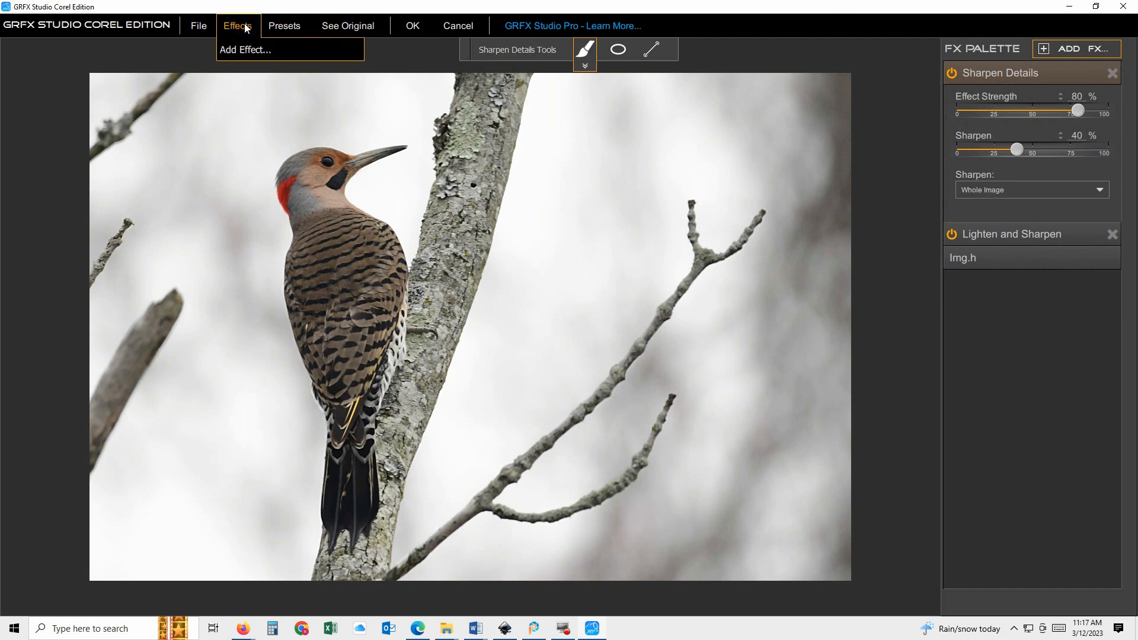
{"action": "left_click", "coordinate": [242, 50]}
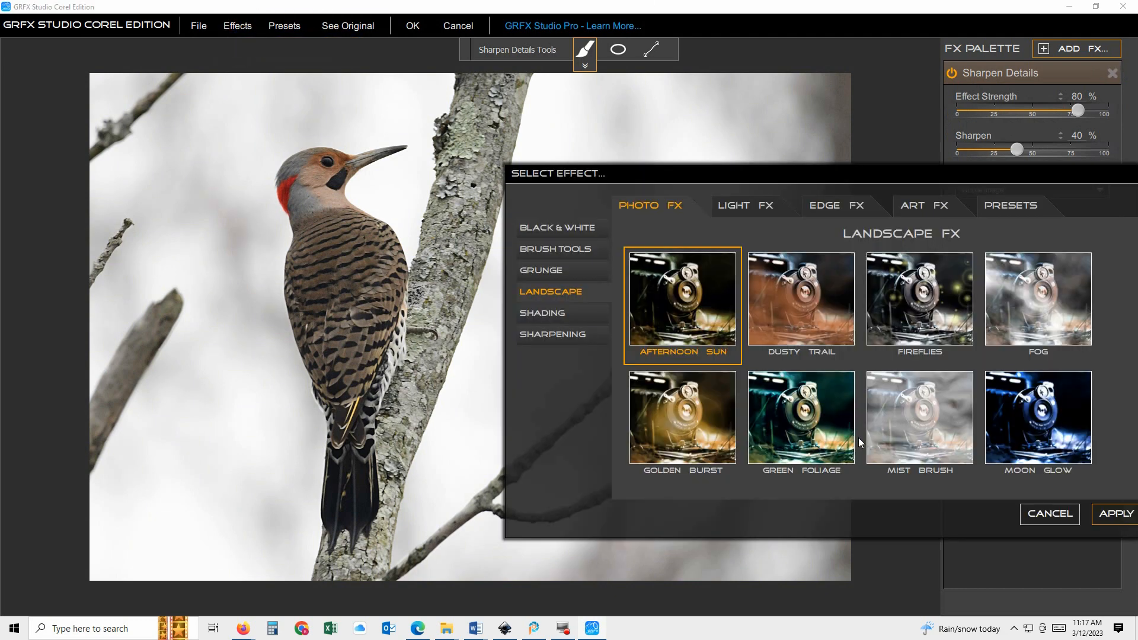
{"action": "scroll", "coordinate": [859, 439], "scroll_direction": "down", "scroll_amount": 2}
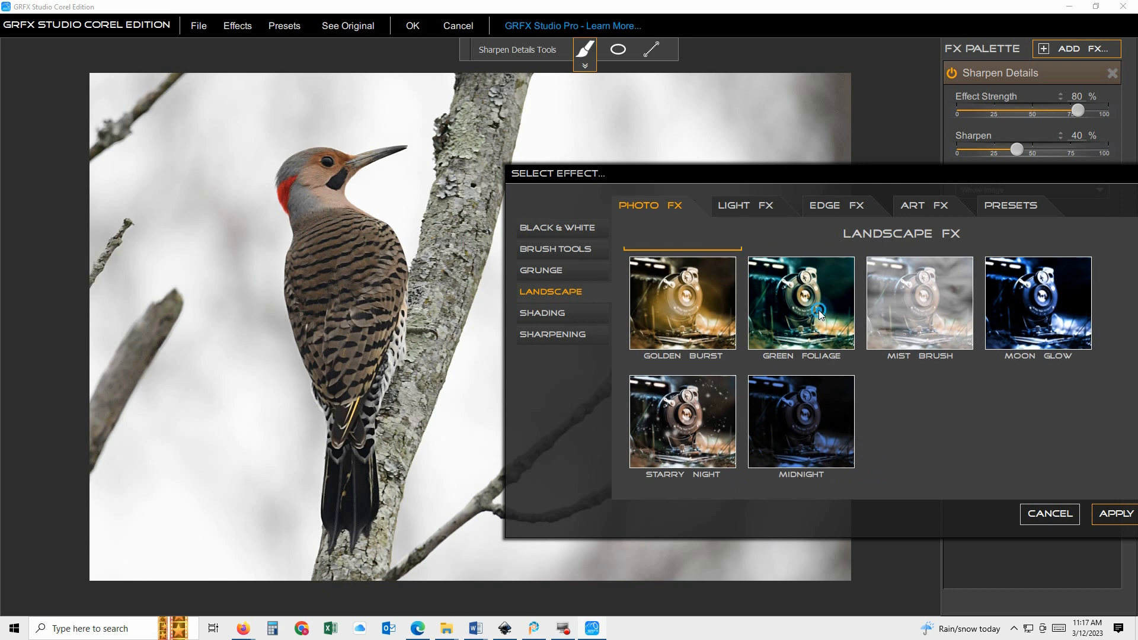
{"action": "left_click", "coordinate": [819, 312]}
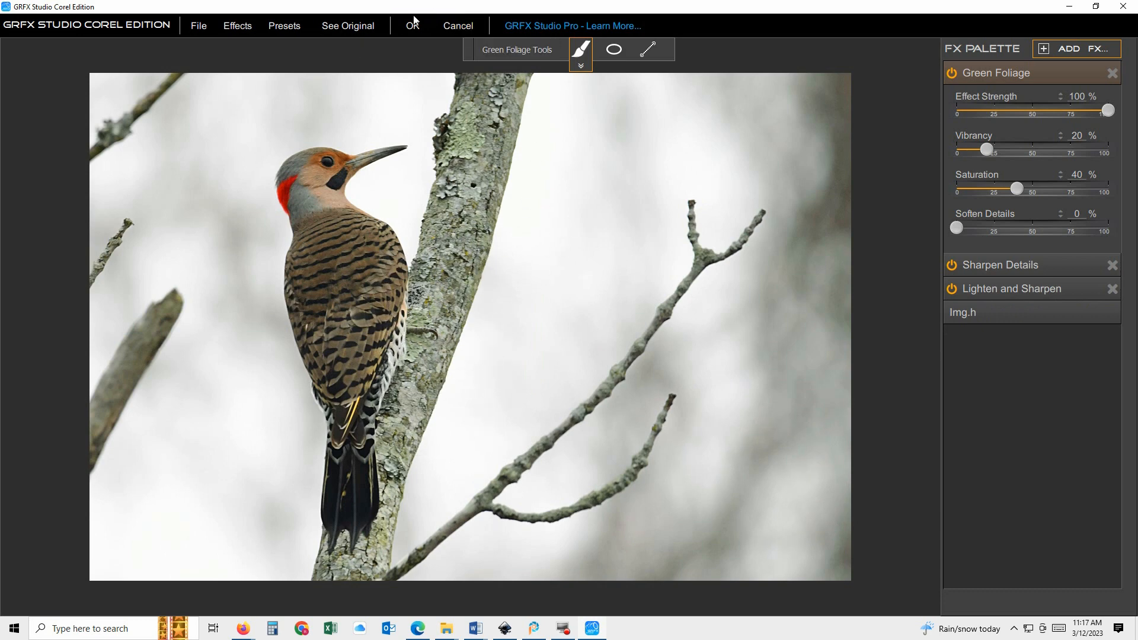
{"action": "left_click", "coordinate": [362, 27]}
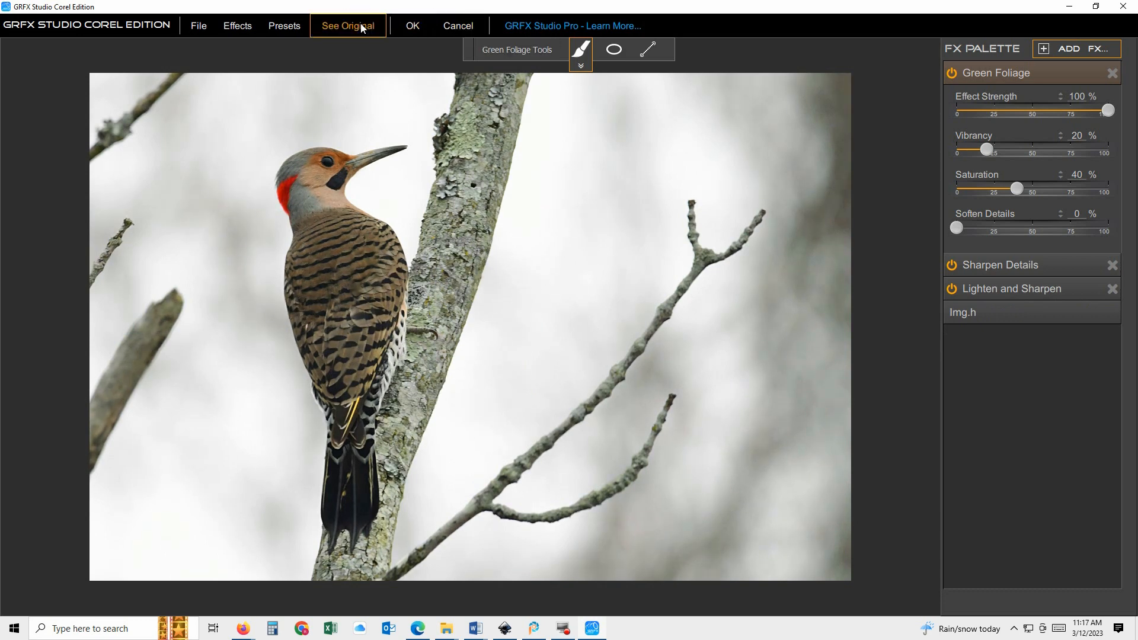
{"action": "left_click", "coordinate": [363, 28]}
{"action": "left_click", "coordinate": [363, 27]}
{"action": "left_click", "coordinate": [1112, 73]}
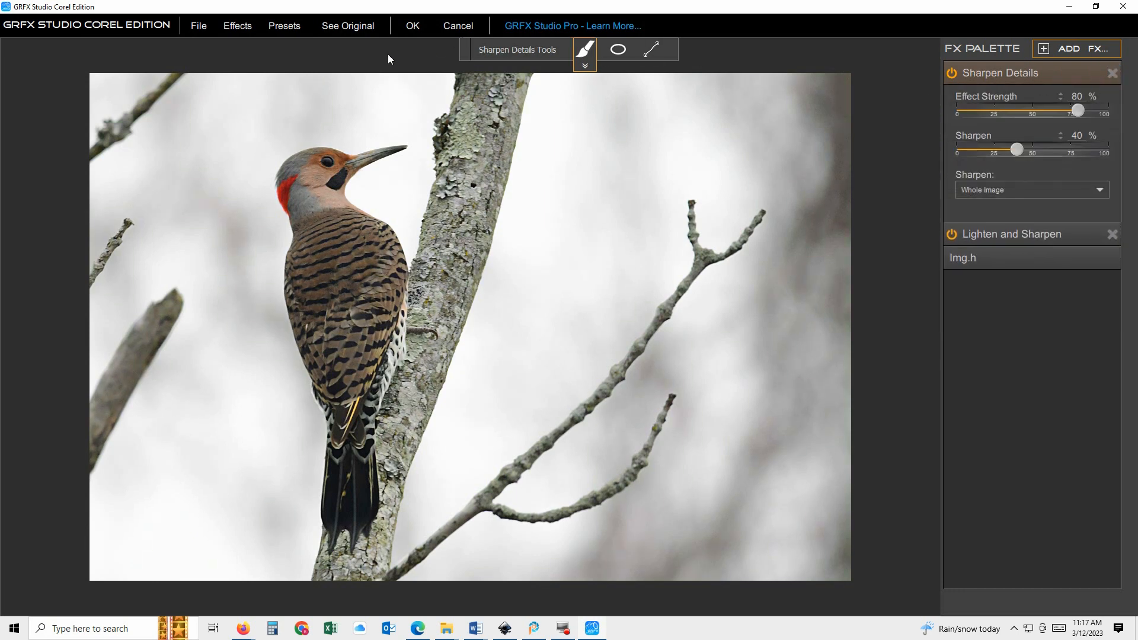
Step: Browse the light and edge effects, try the Watercolor art effect on the picture, and remove it
{"action": "left_click", "coordinate": [239, 26]}
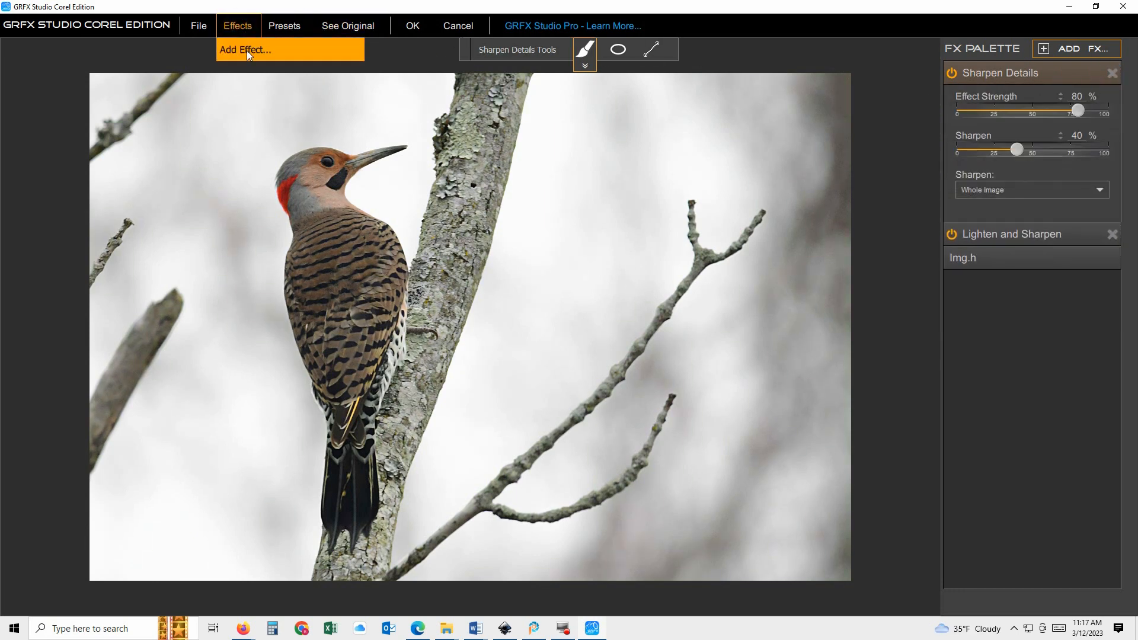
{"action": "left_click", "coordinate": [247, 51]}
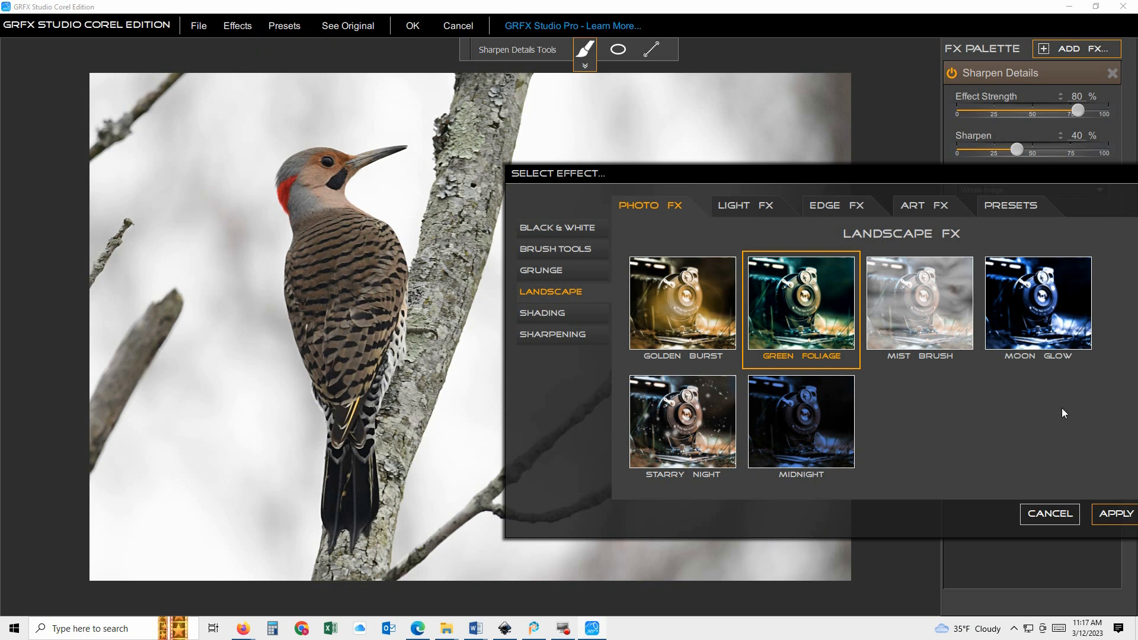
{"action": "scroll", "coordinate": [847, 403], "scroll_direction": "up", "scroll_amount": 2}
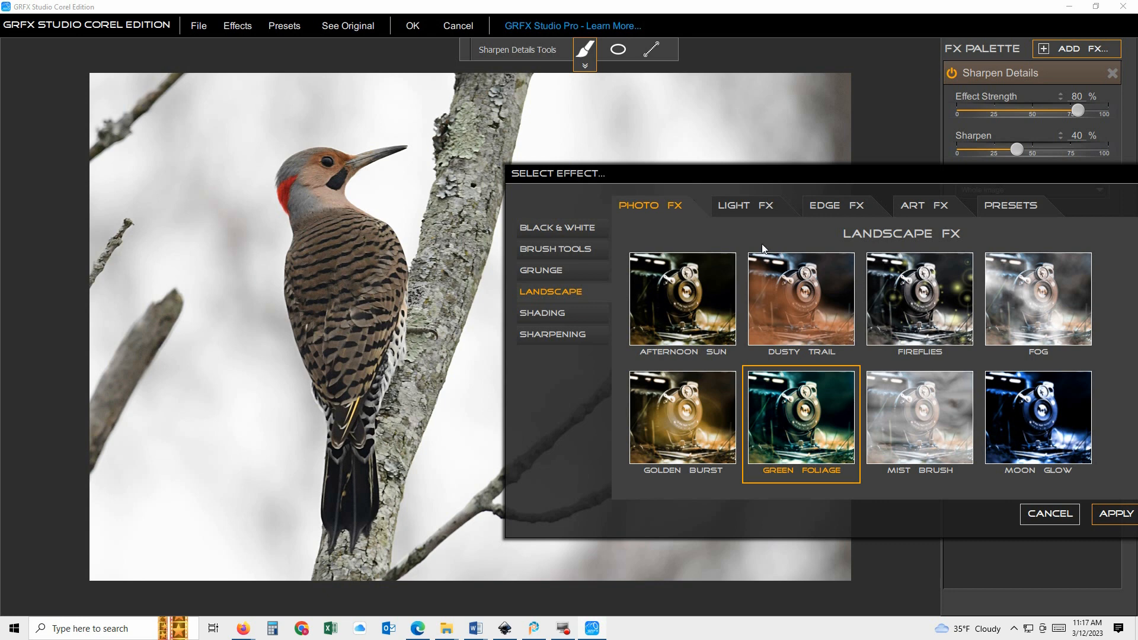
{"action": "left_click", "coordinate": [750, 206]}
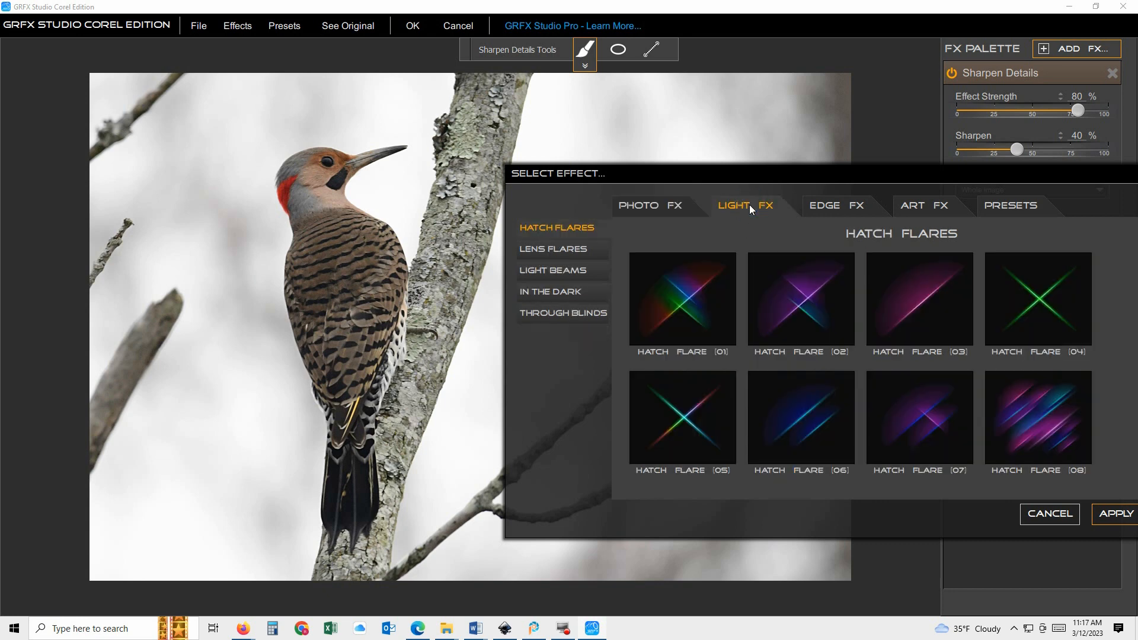
{"action": "left_click", "coordinate": [825, 205]}
{"action": "left_click", "coordinate": [927, 207]}
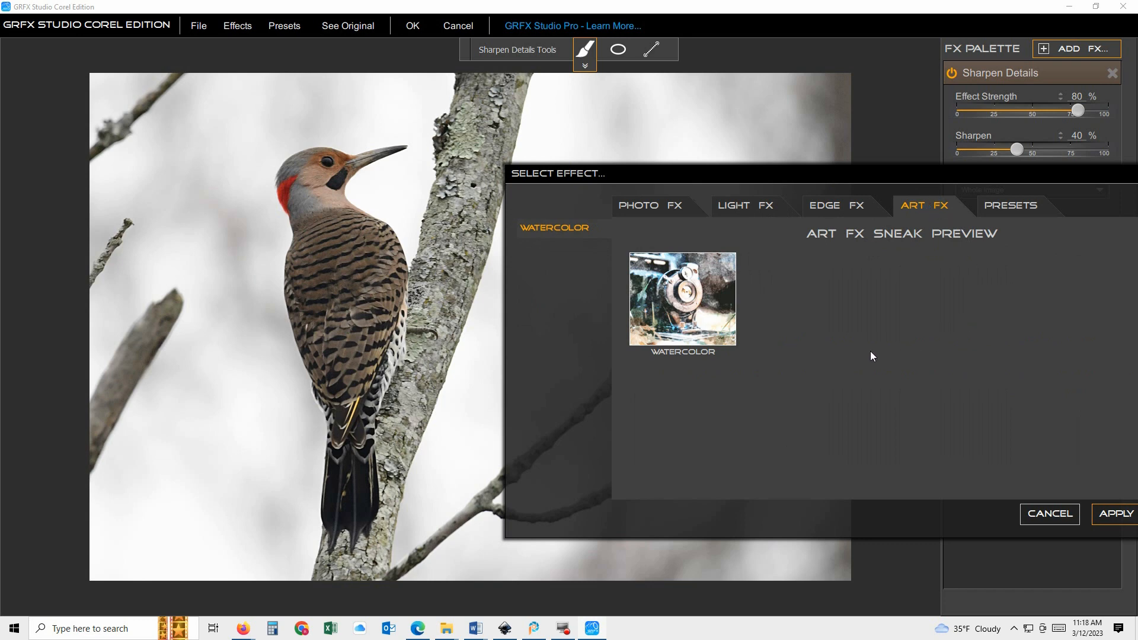
{"action": "left_click", "coordinate": [699, 294]}
{"action": "left_click", "coordinate": [1106, 515]}
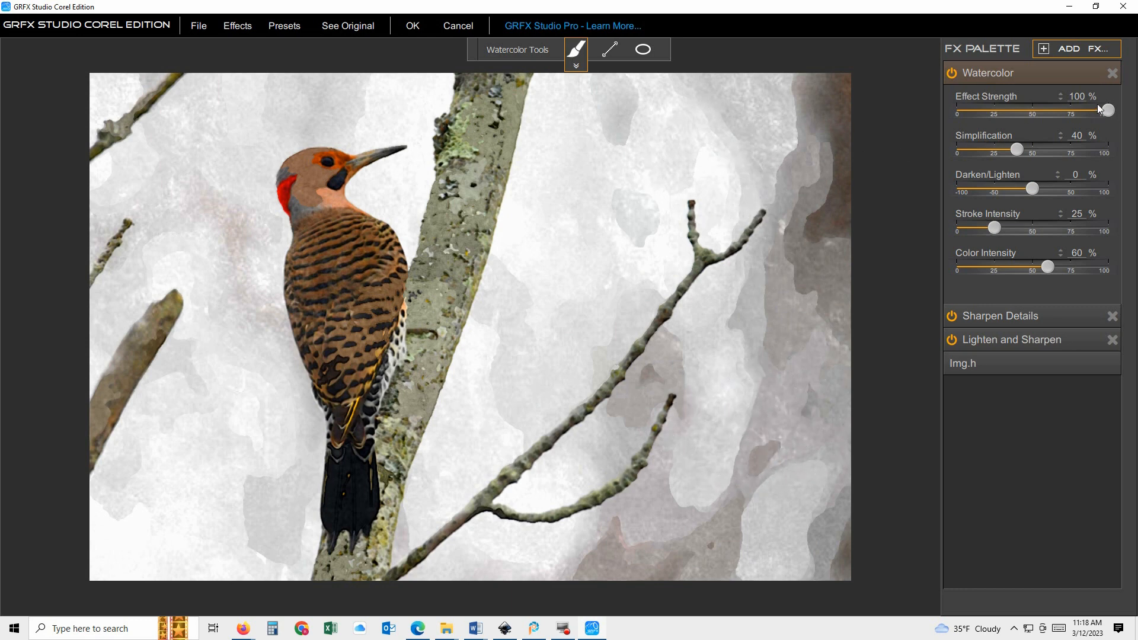
{"action": "left_click", "coordinate": [1106, 73]}
Step: Add the Saturation Brush from the Brush Tools photo effects on top of Sharpen Details
{"action": "left_click", "coordinate": [1070, 49]}
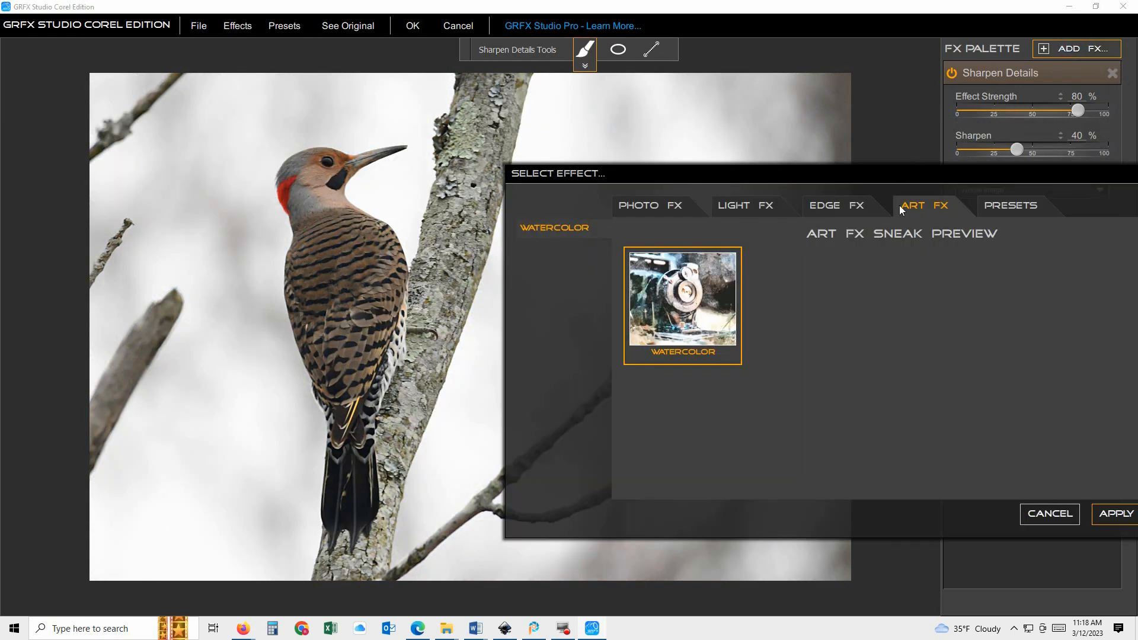
{"action": "left_click", "coordinate": [683, 206]}
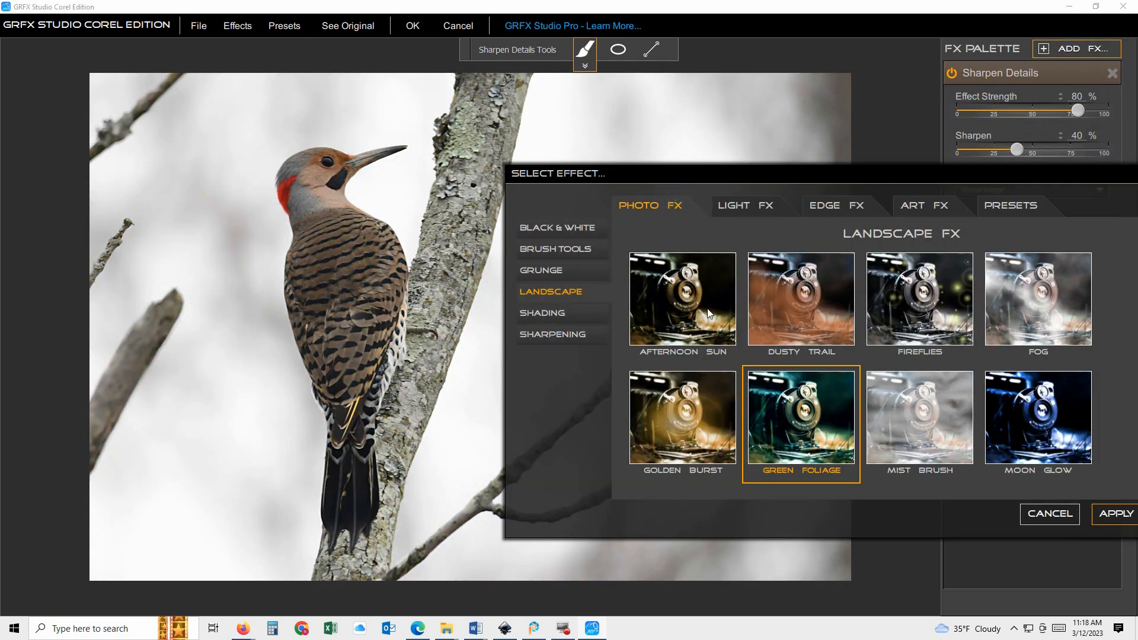
{"action": "left_click", "coordinate": [539, 312]}
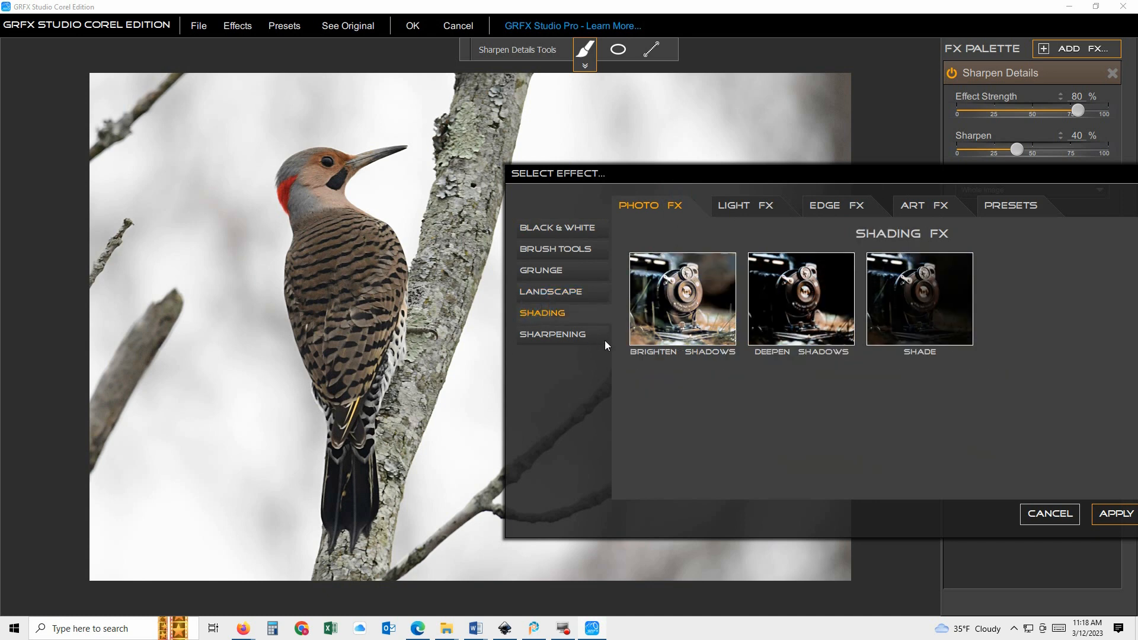
{"action": "left_click", "coordinate": [560, 271]}
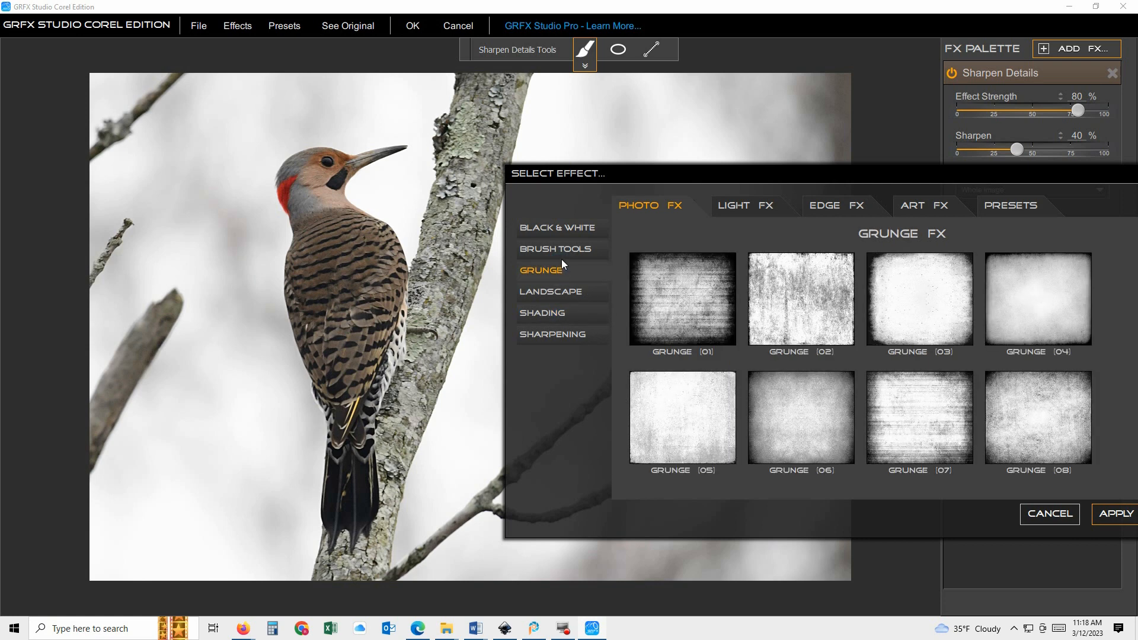
{"action": "left_click", "coordinate": [563, 252]}
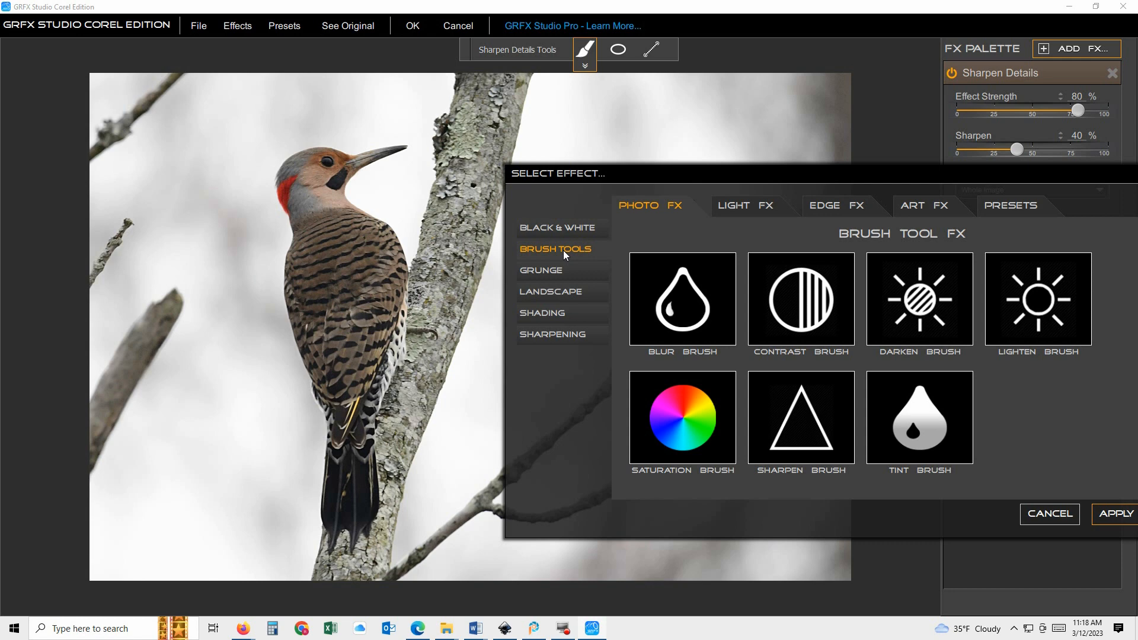
{"action": "left_click", "coordinate": [702, 447]}
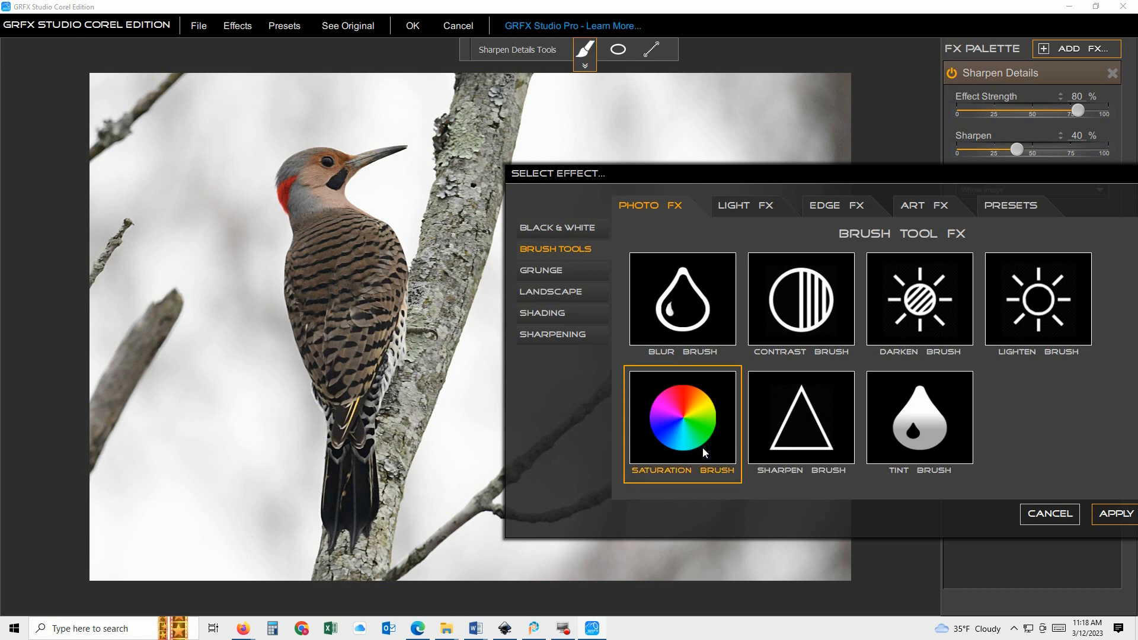
{"action": "left_click", "coordinate": [1116, 513]}
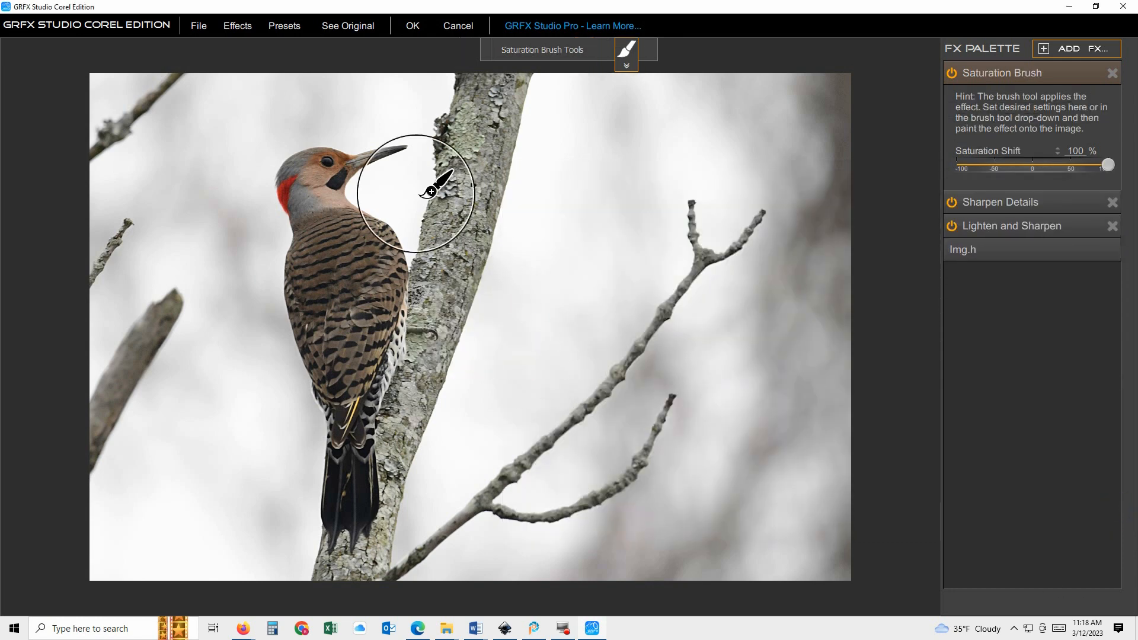
Step: Paint saturation over the woodpecker's head and body, the tree trunk and the long forked branch
{"action": "left_click_drag", "start_coordinate": [371, 132], "coordinate": [311, 182]}
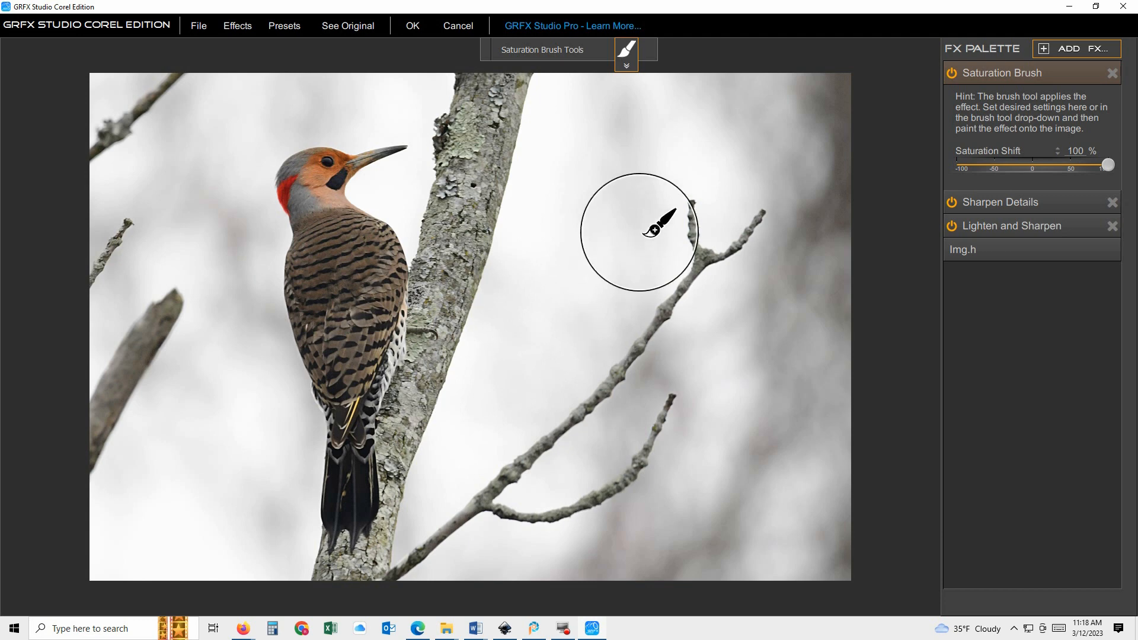
{"action": "mouse_move", "coordinate": [326, 274]}
{"action": "left_mouse_down"}
{"action": "mouse_move", "coordinate": [353, 276]}
{"action": "mouse_move", "coordinate": [353, 351]}
{"action": "mouse_move", "coordinate": [337, 393]}
{"action": "mouse_move", "coordinate": [355, 516]}
{"action": "left_mouse_up"}
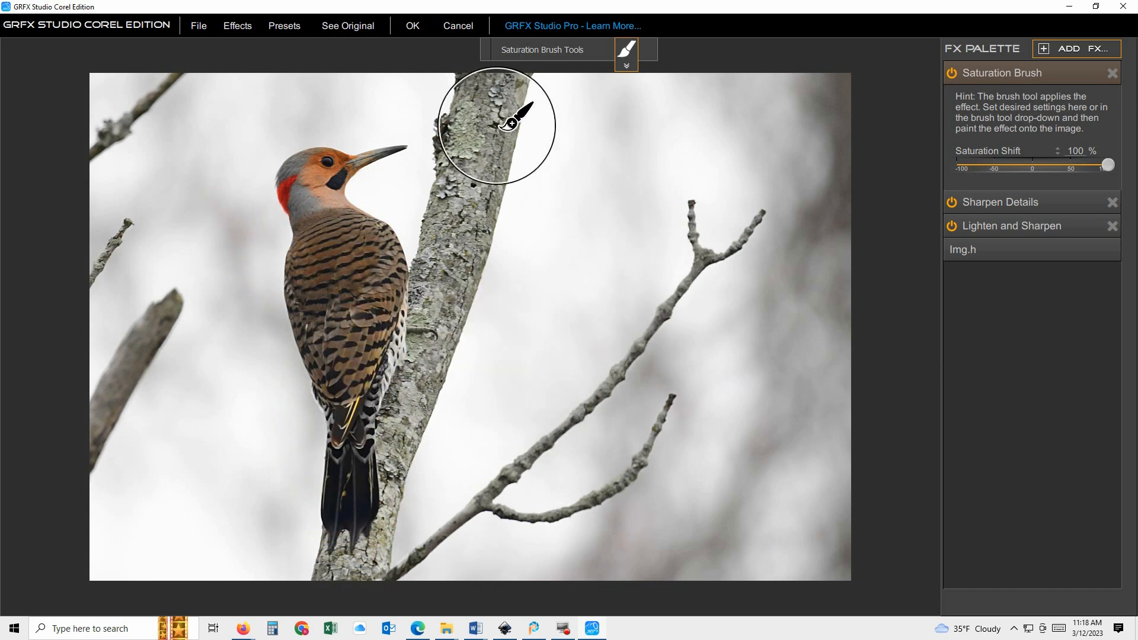
{"action": "mouse_move", "coordinate": [504, 110]}
{"action": "left_mouse_down"}
{"action": "mouse_move", "coordinate": [472, 261]}
{"action": "mouse_move", "coordinate": [371, 495]}
{"action": "mouse_move", "coordinate": [413, 515]}
{"action": "left_mouse_up"}
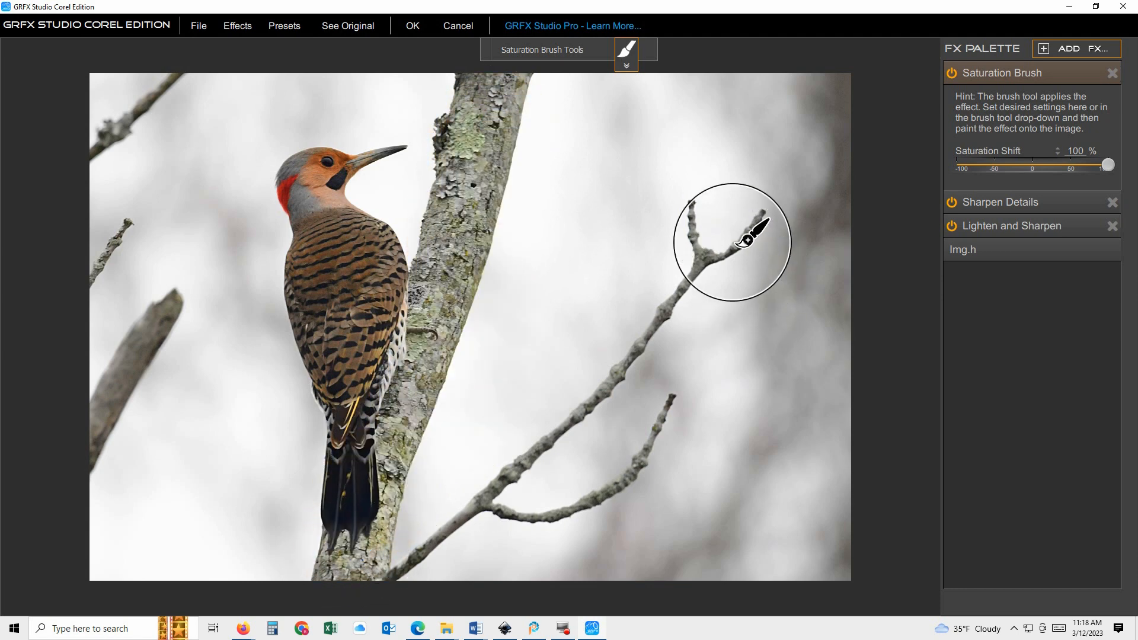
{"action": "mouse_move", "coordinate": [760, 215]}
{"action": "left_mouse_down"}
{"action": "mouse_move", "coordinate": [475, 532]}
{"action": "mouse_move", "coordinate": [492, 522]}
{"action": "left_mouse_up"}
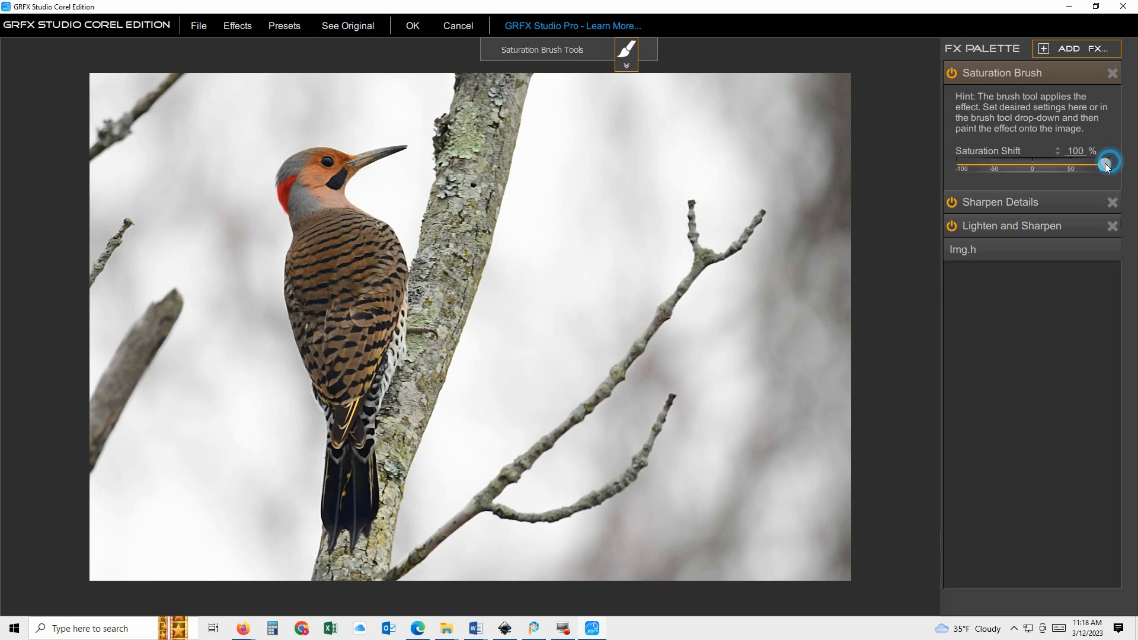
Step: Reduce the brush's Saturation Shift to 29% and apply all effects to the photo in PaintShop Pro
{"action": "left_click_drag", "start_coordinate": [1108, 165], "coordinate": [1052, 172]}
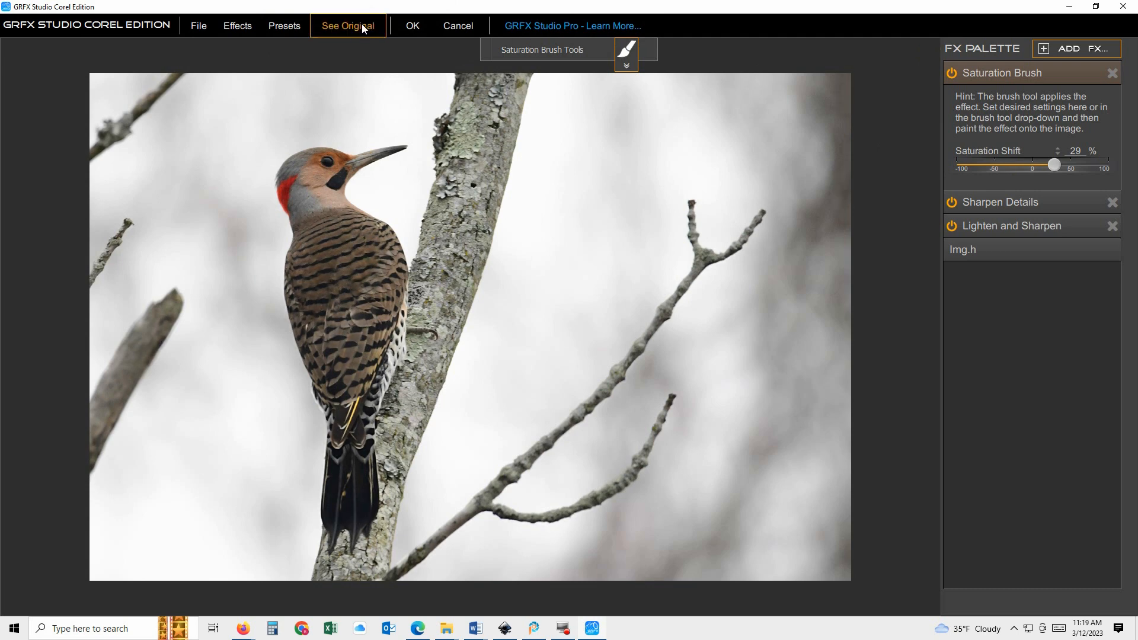
{"action": "left_click", "coordinate": [413, 25]}
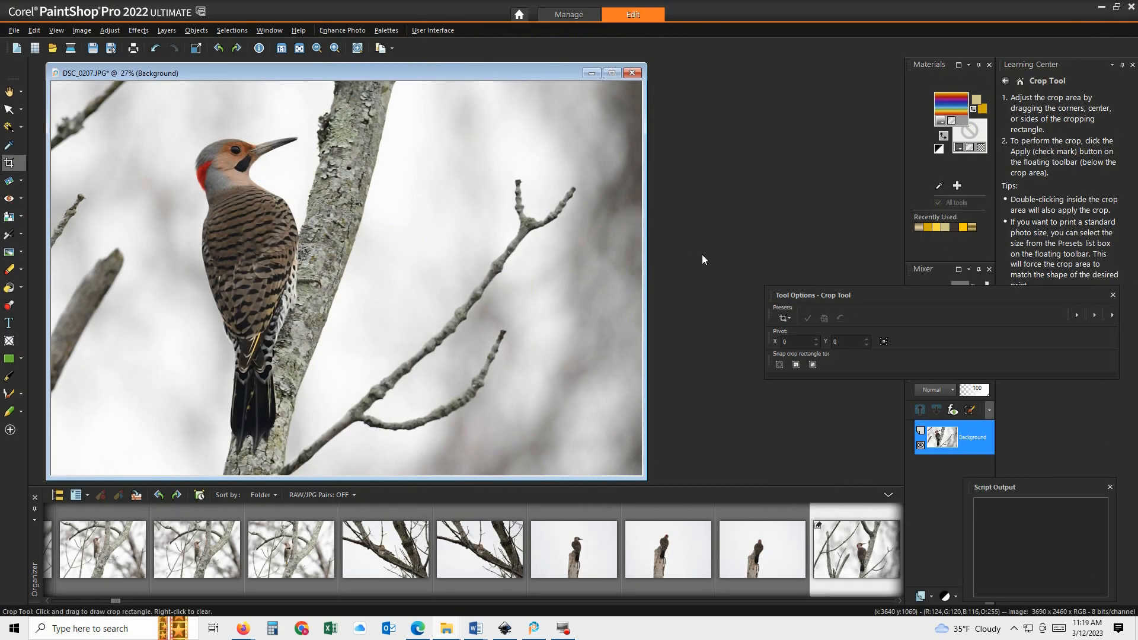
Step: Save the enhanced woodpecker photo as a new JPEG file named FLicker_GRFX_0207.JPG
{"action": "left_click", "coordinate": [171, 54]}
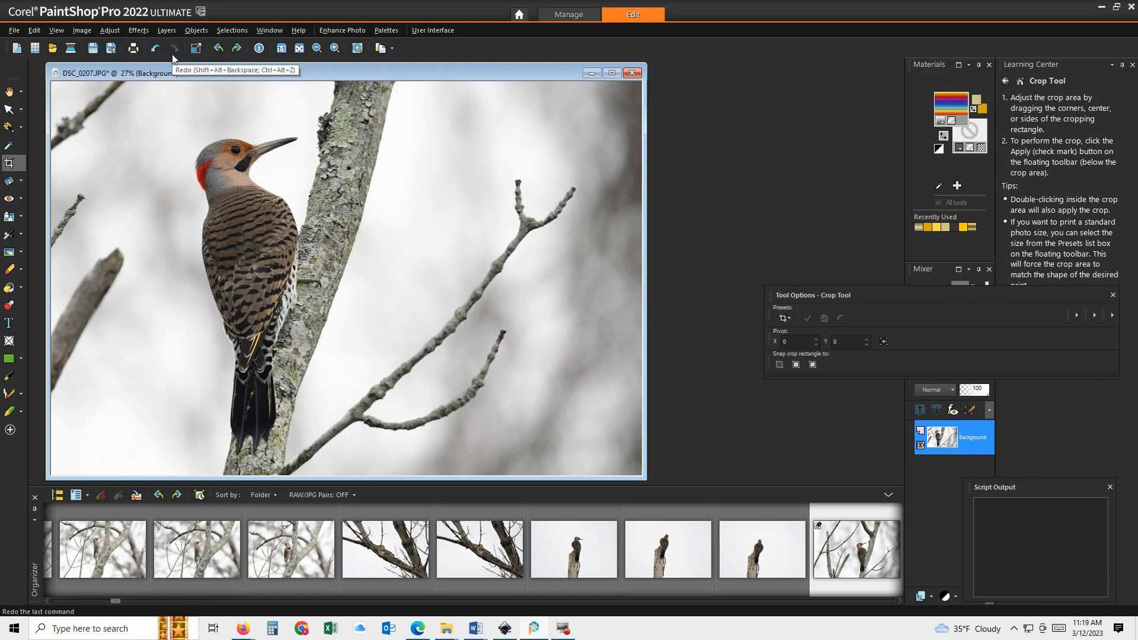
{"action": "left_click", "coordinate": [14, 31]}
{"action": "left_click", "coordinate": [45, 185]}
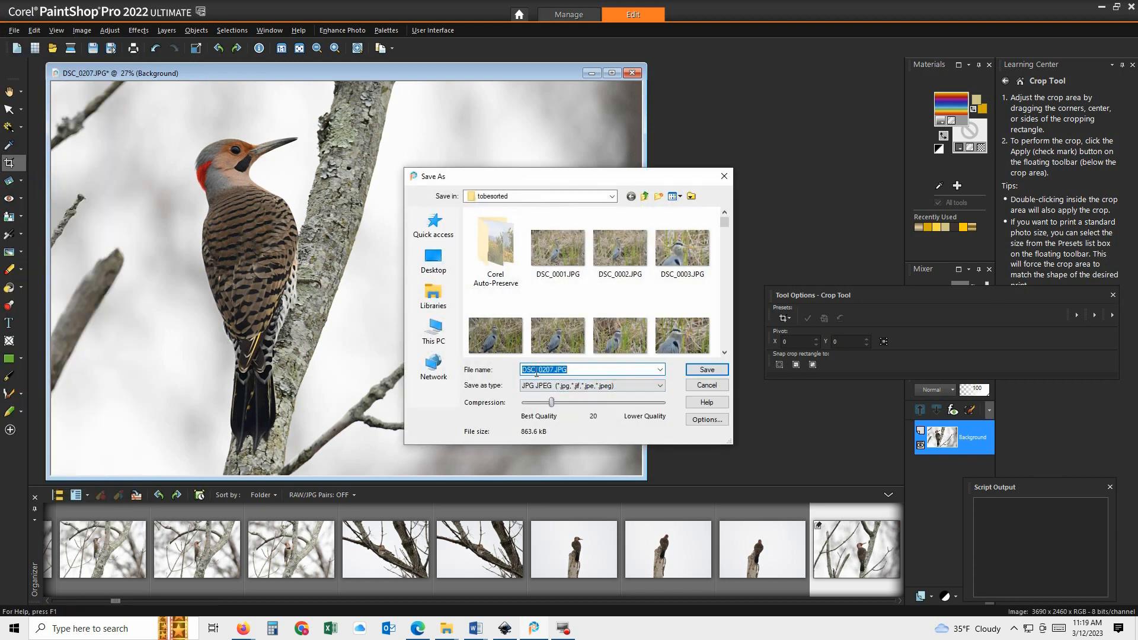
{"action": "left_click_drag", "start_coordinate": [537, 370], "coordinate": [482, 367]}
{"action": "type", "text": "FLicker_GRFX"}
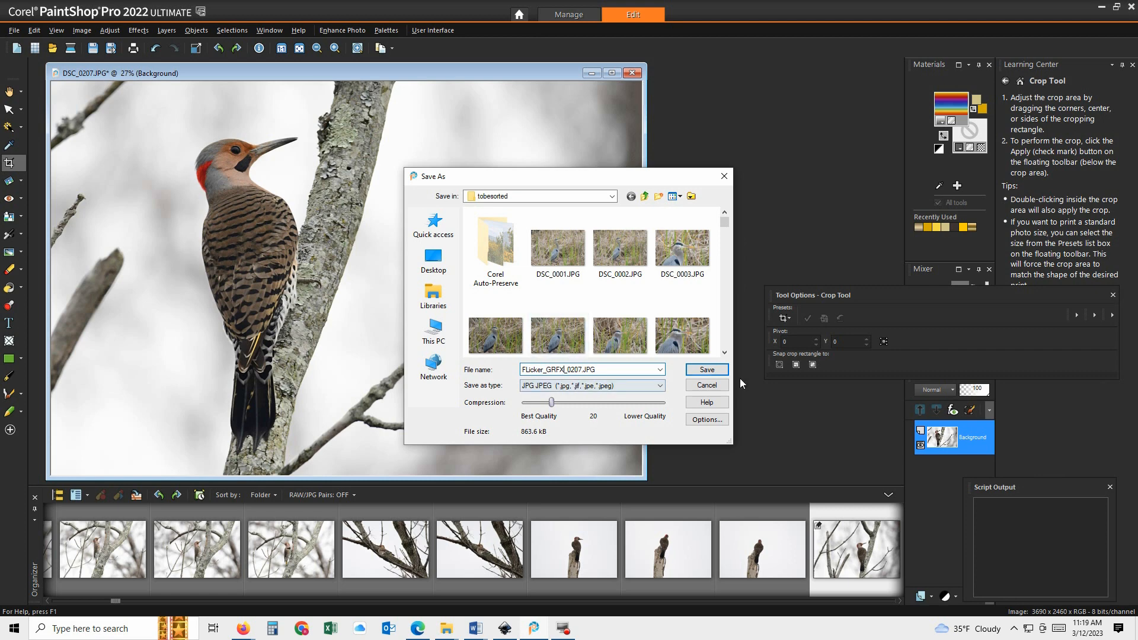
{"action": "left_click", "coordinate": [714, 372]}
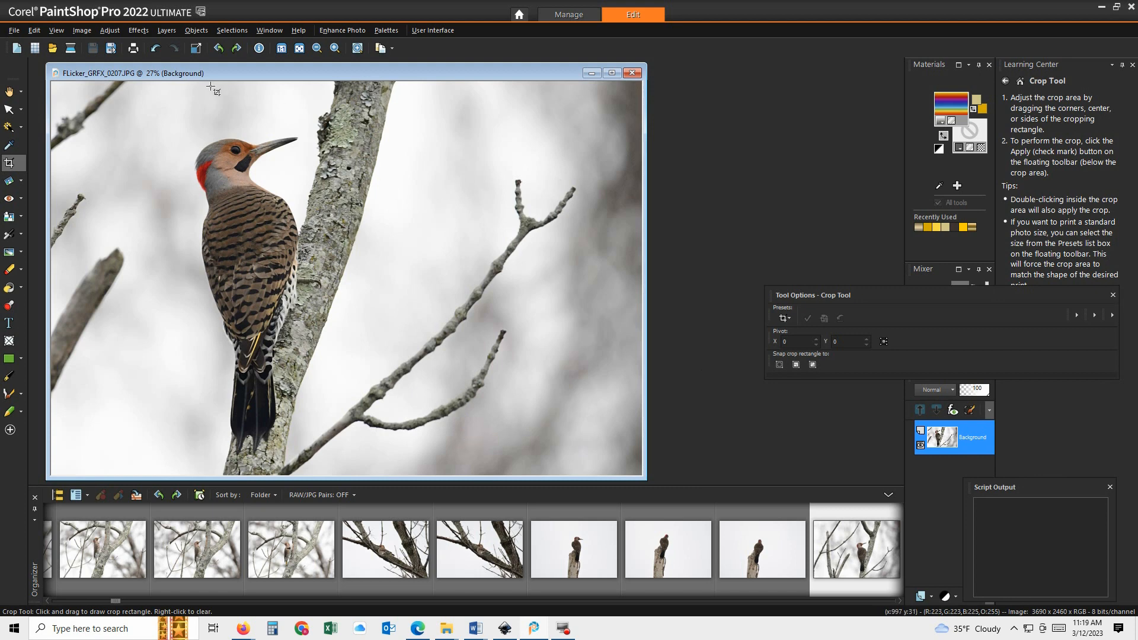
Step: Start a Fill Light/Clarity adjustment on the woodpecker photo with Fill Light 25 and Clarity 13
{"action": "left_click", "coordinate": [135, 32]}
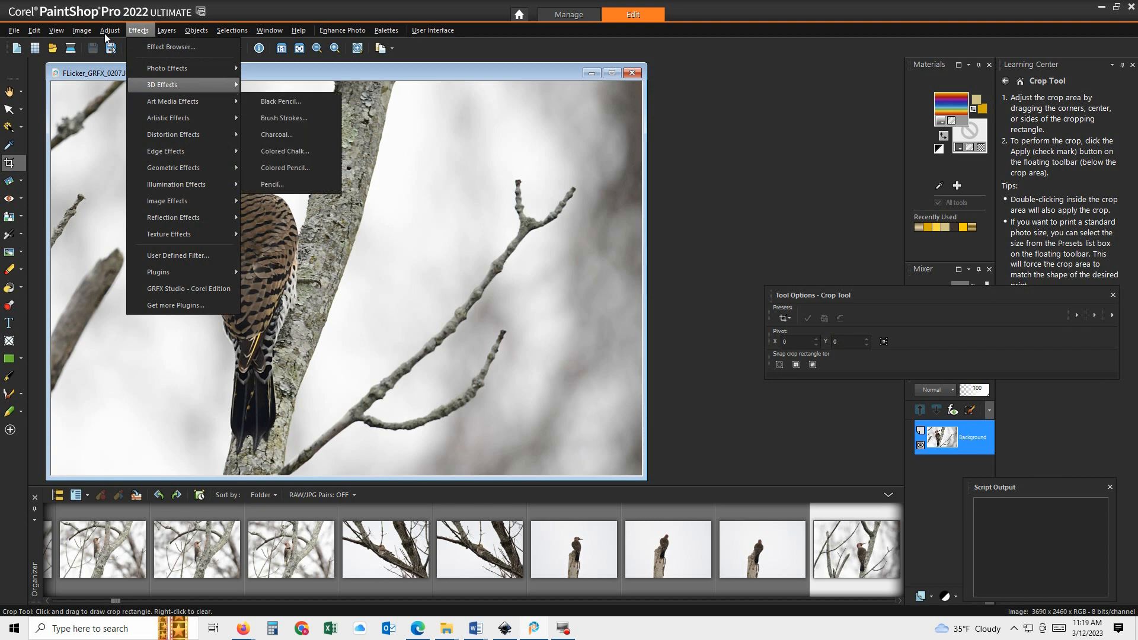
{"action": "mouse_move", "coordinate": [113, 34]}
{"action": "mouse_move", "coordinate": [135, 155]}
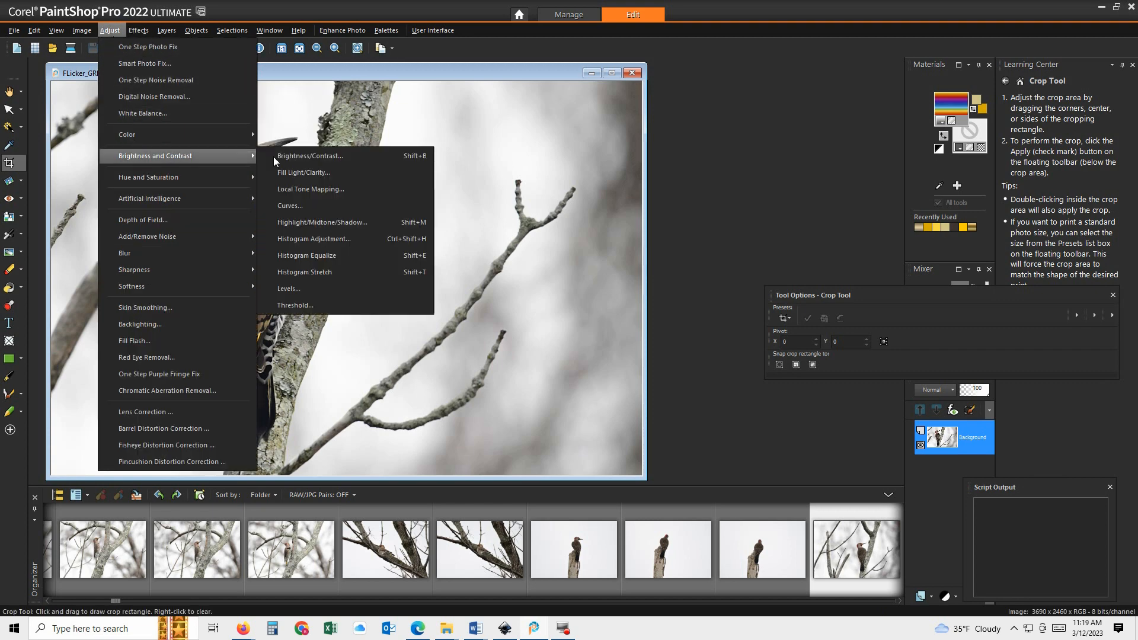
{"action": "left_click", "coordinate": [311, 173]}
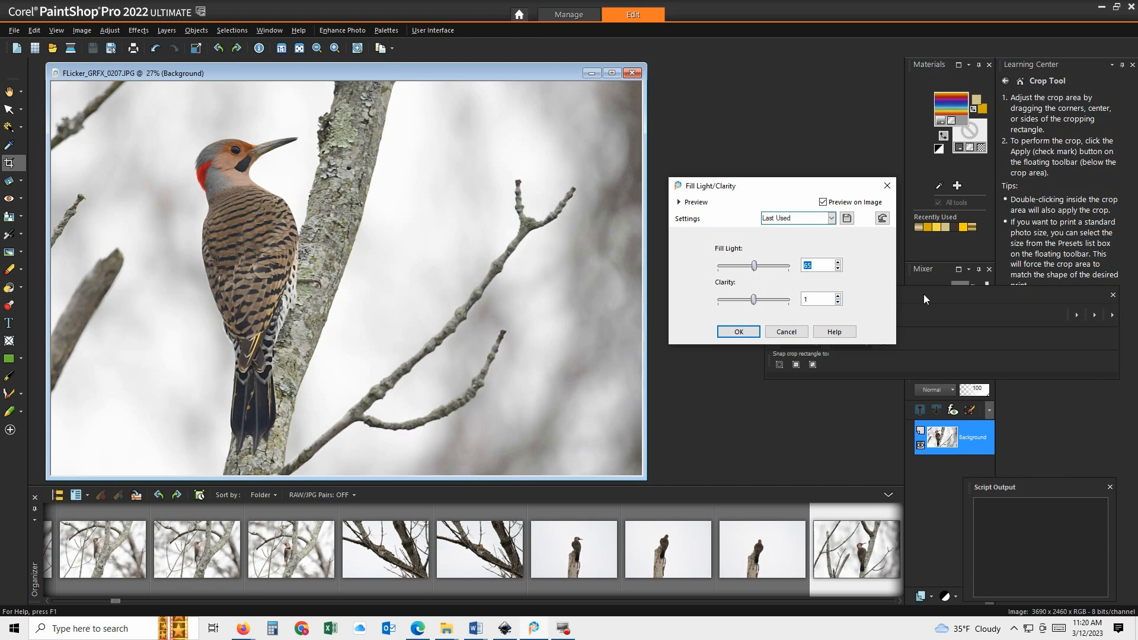
{"action": "left_click_drag", "start_coordinate": [753, 300], "coordinate": [735, 271]}
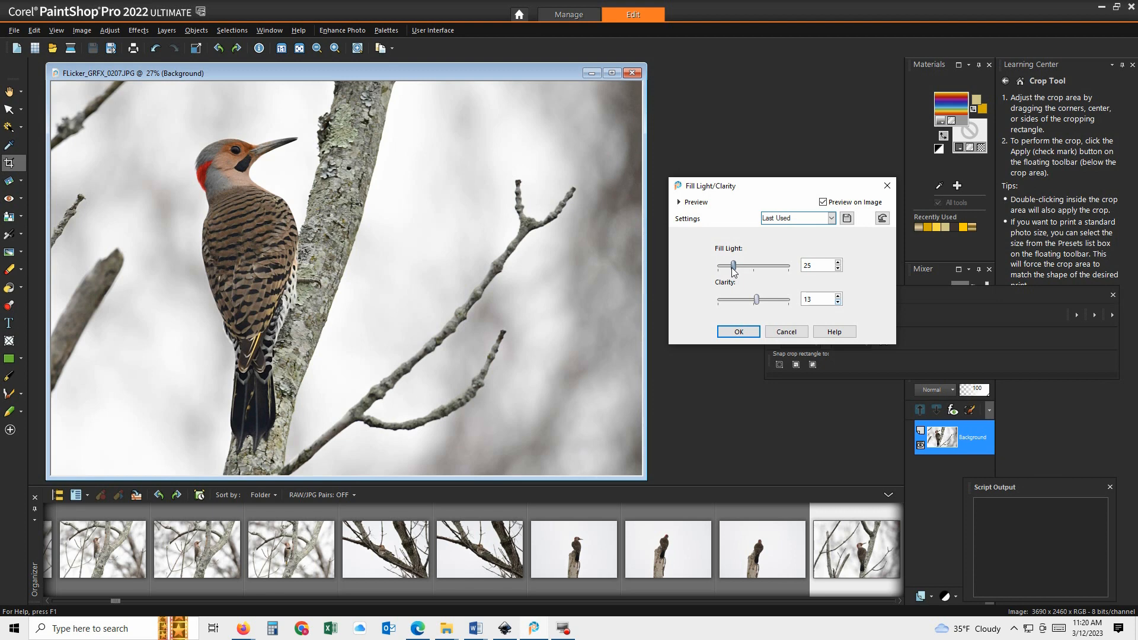
Step: Compare the woodpecker photo with and without the previewed Fill Light/Clarity adjustment, and apply it
{"action": "left_click", "coordinate": [824, 202]}
{"action": "left_click", "coordinate": [824, 202]}
{"action": "left_click", "coordinate": [824, 202]}
{"action": "left_click", "coordinate": [824, 202]}
{"action": "left_click", "coordinate": [824, 202]}
{"action": "left_click", "coordinate": [824, 202]}
{"action": "left_click", "coordinate": [738, 332]}
Step: Inspect the adjusted woodpecker photo and save it under its existing file name
{"action": "scroll", "coordinate": [264, 205], "scroll_direction": "up", "scroll_amount": 2}
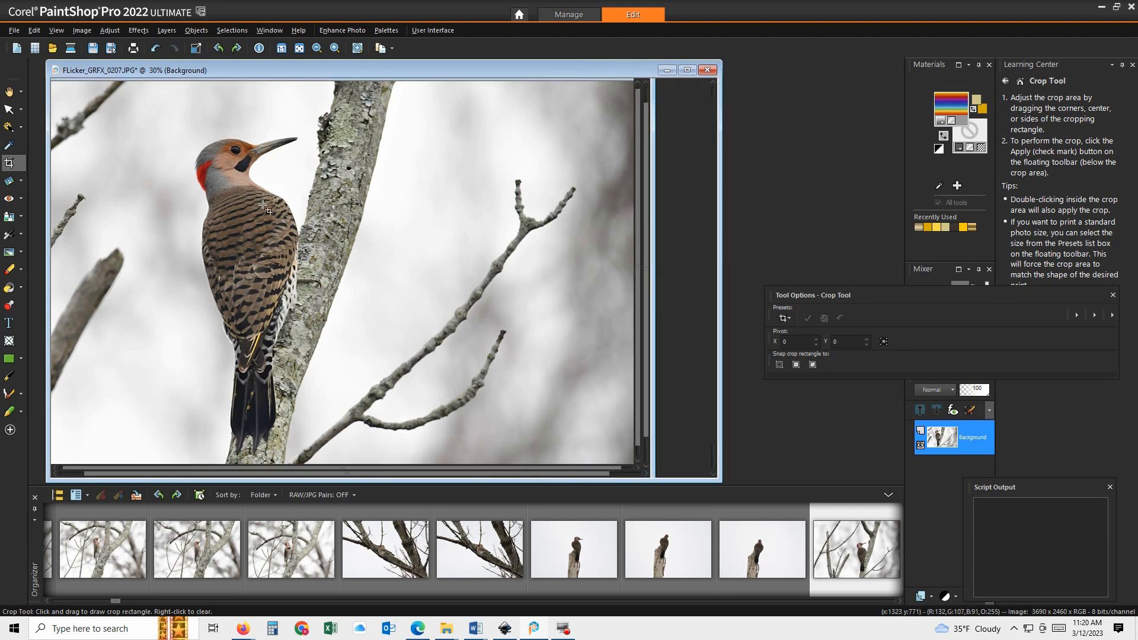
{"action": "scroll", "coordinate": [264, 206], "scroll_direction": "down", "scroll_amount": 2}
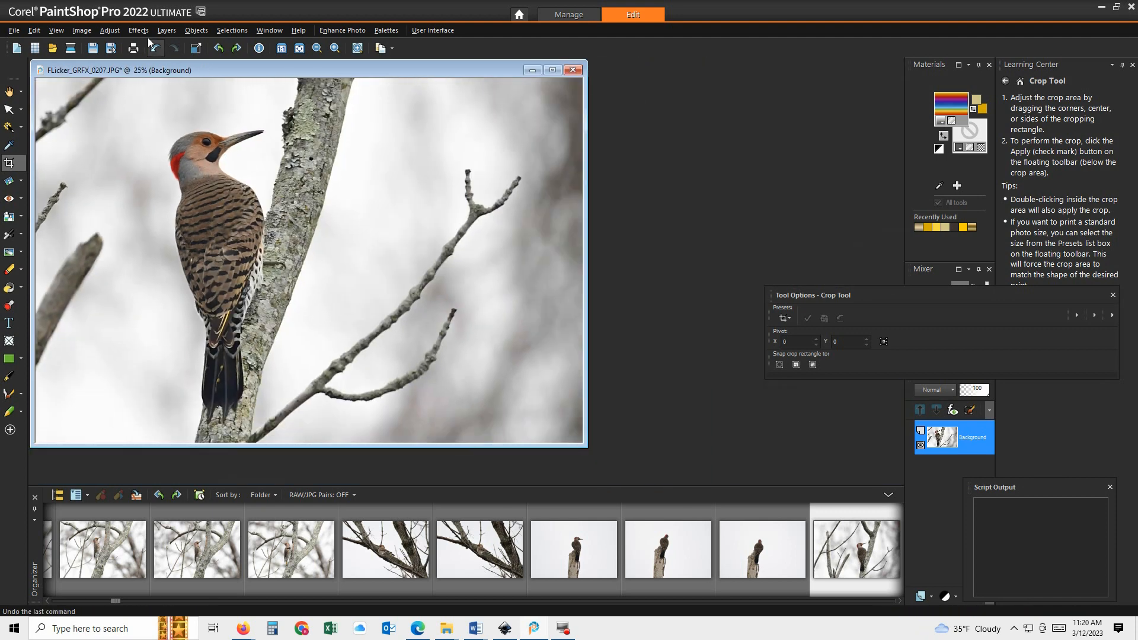
{"action": "left_click", "coordinate": [93, 48]}
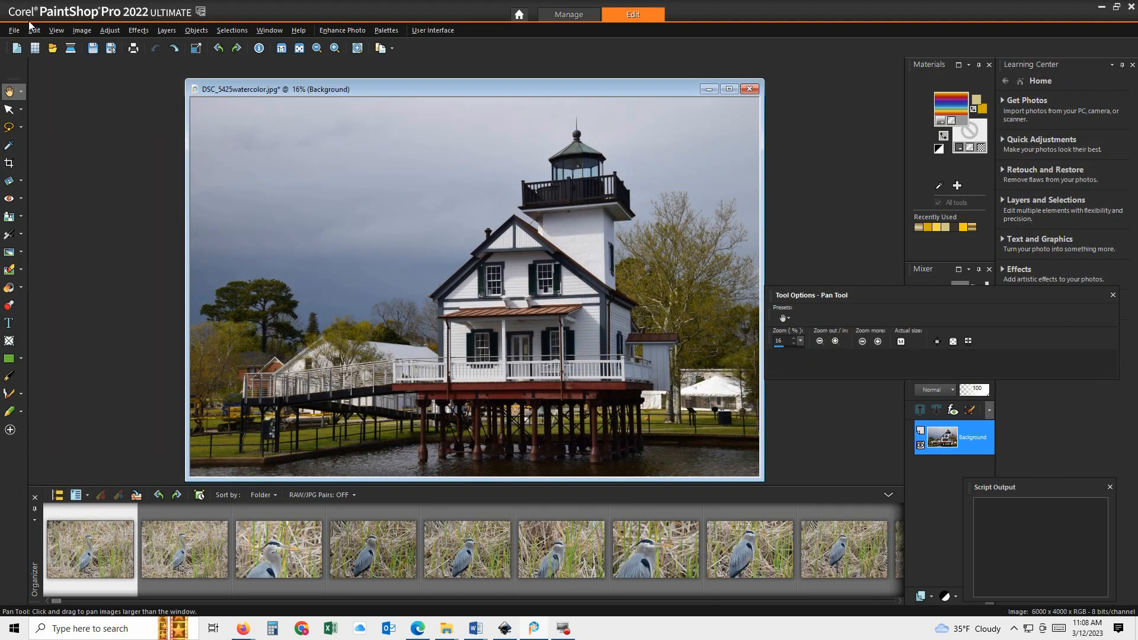
Step: Apply Local Tone Mapping to the lighthouse photo, trying a Strength of 100 before settling on 57
{"action": "left_click", "coordinate": [110, 30]}
{"action": "mouse_move", "coordinate": [173, 159]}
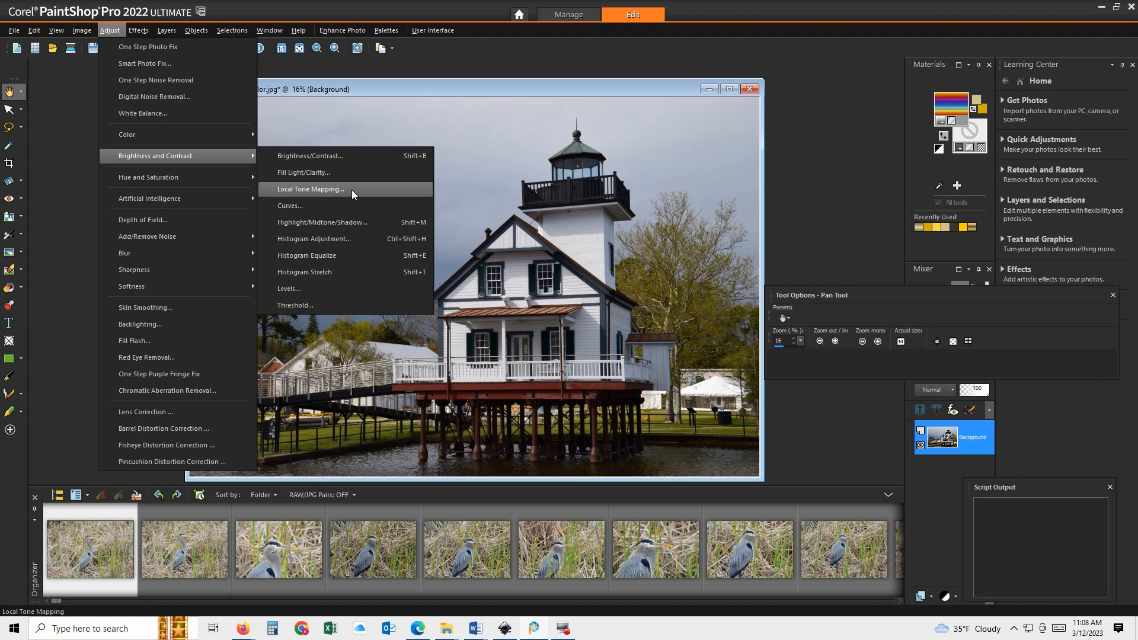
{"action": "left_click", "coordinate": [311, 189]}
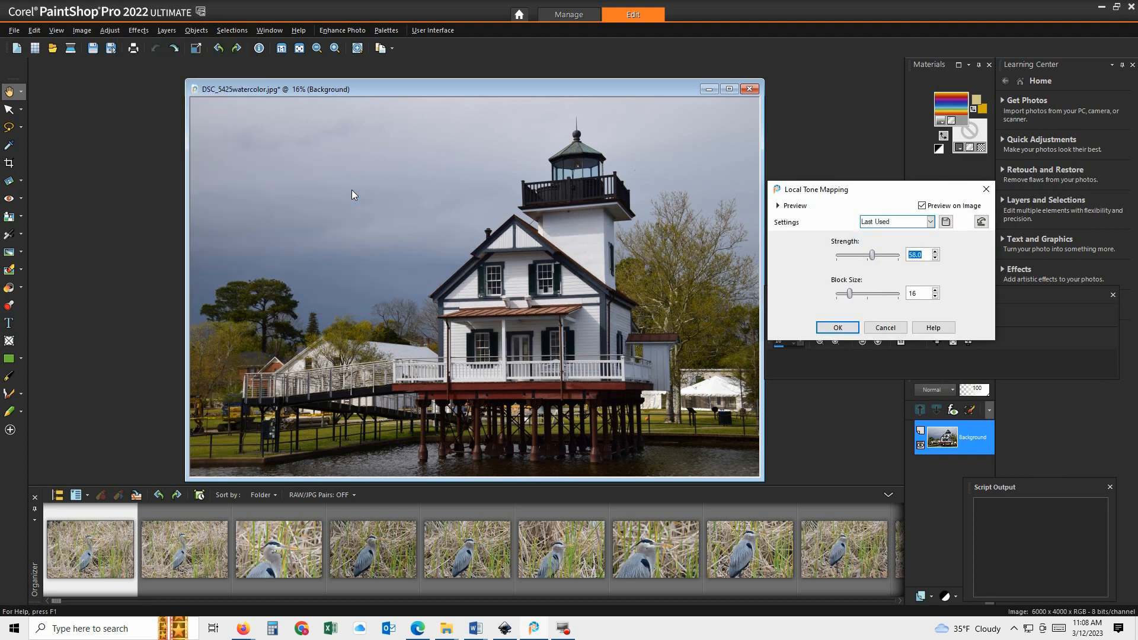
{"action": "mouse_move", "coordinate": [876, 256]}
{"action": "left_mouse_down"}
{"action": "mouse_move", "coordinate": [846, 261]}
{"action": "mouse_move", "coordinate": [896, 256]}
{"action": "left_mouse_up"}
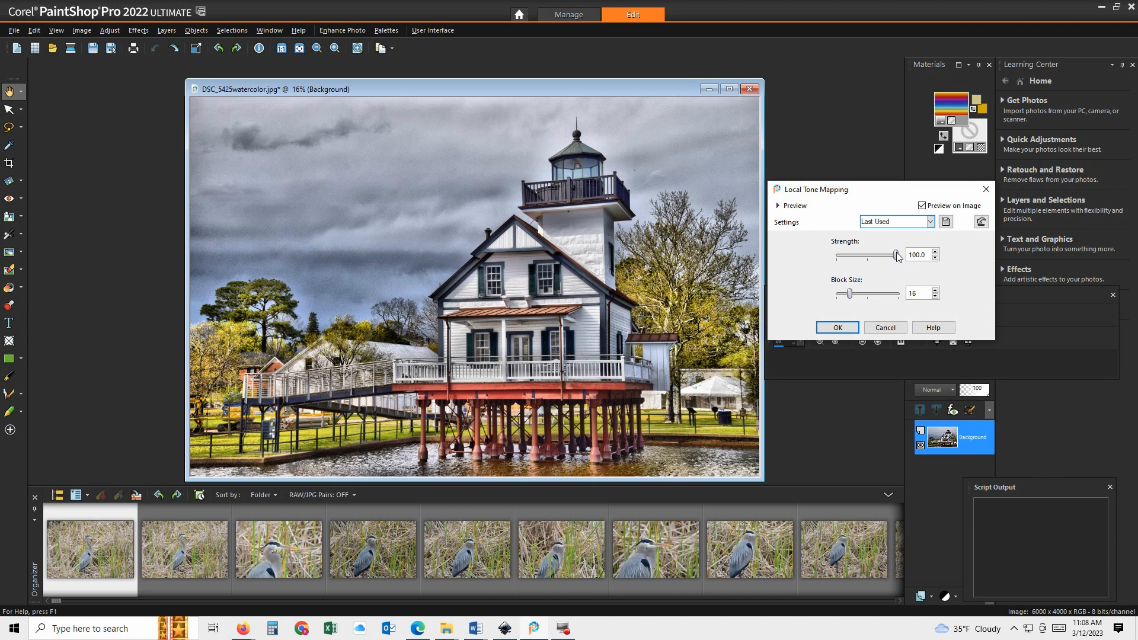
{"action": "left_click_drag", "start_coordinate": [897, 256], "coordinate": [873, 263]}
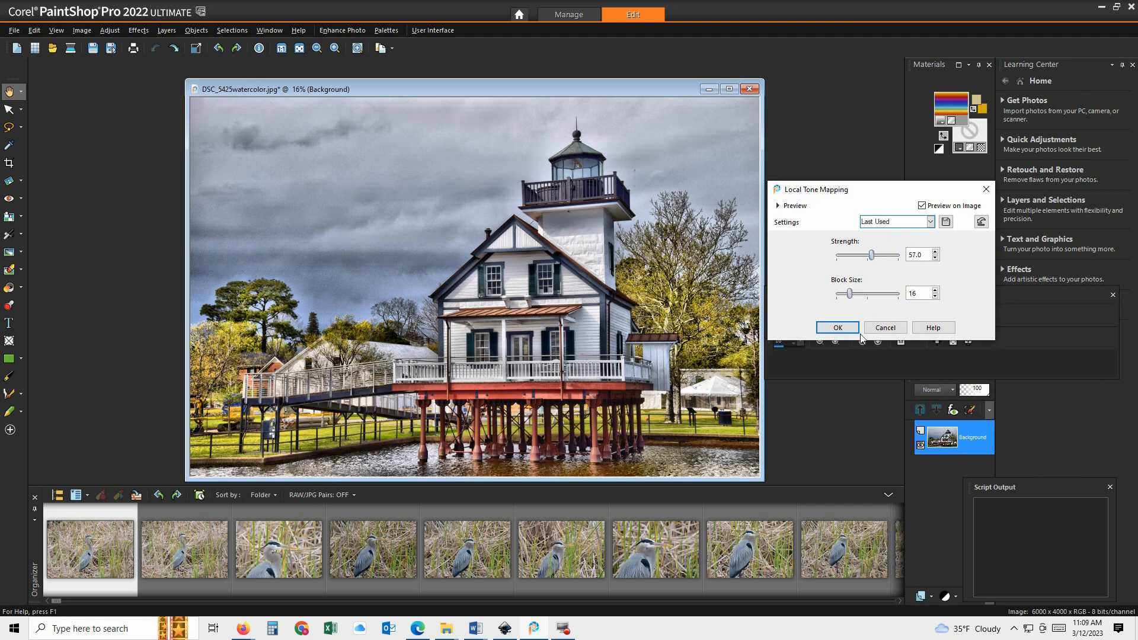
{"action": "left_click", "coordinate": [839, 327]}
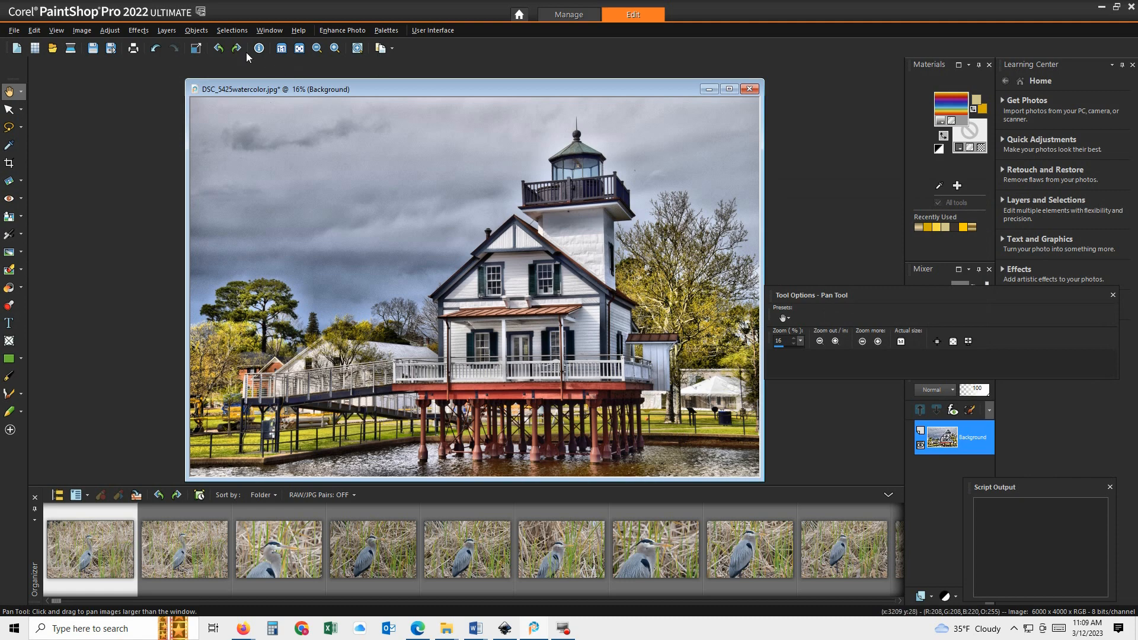
Step: Send the lighthouse photo to the GRFX Studio - Corel Edition plugin and add the Watercolor art effect
{"action": "left_click", "coordinate": [132, 32]}
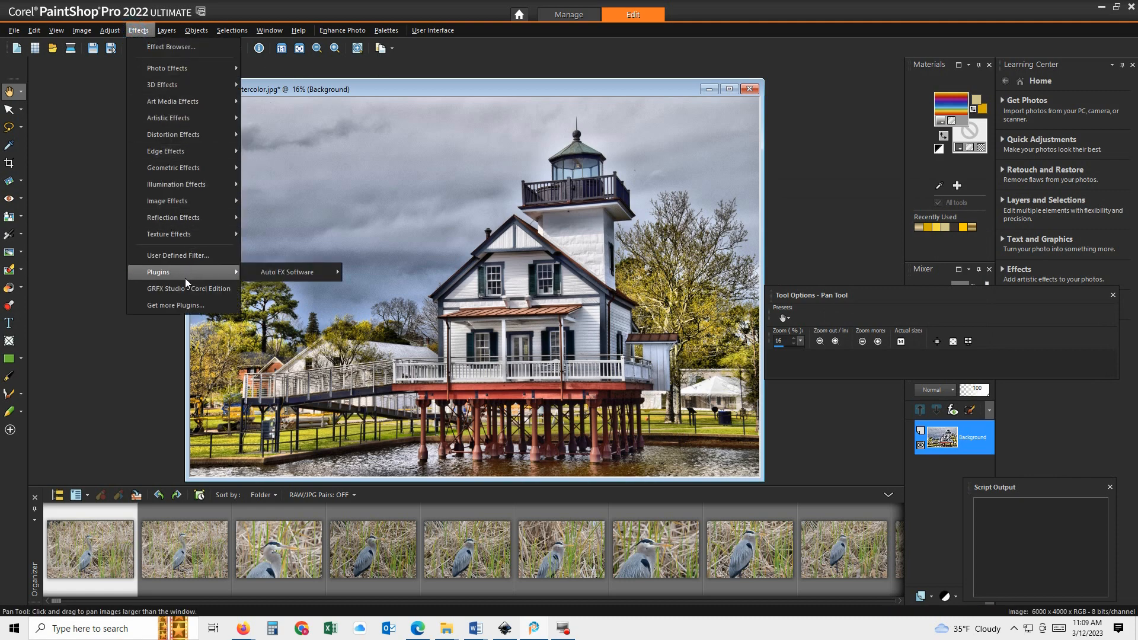
{"action": "mouse_move", "coordinate": [191, 272]}
{"action": "mouse_move", "coordinate": [275, 271]}
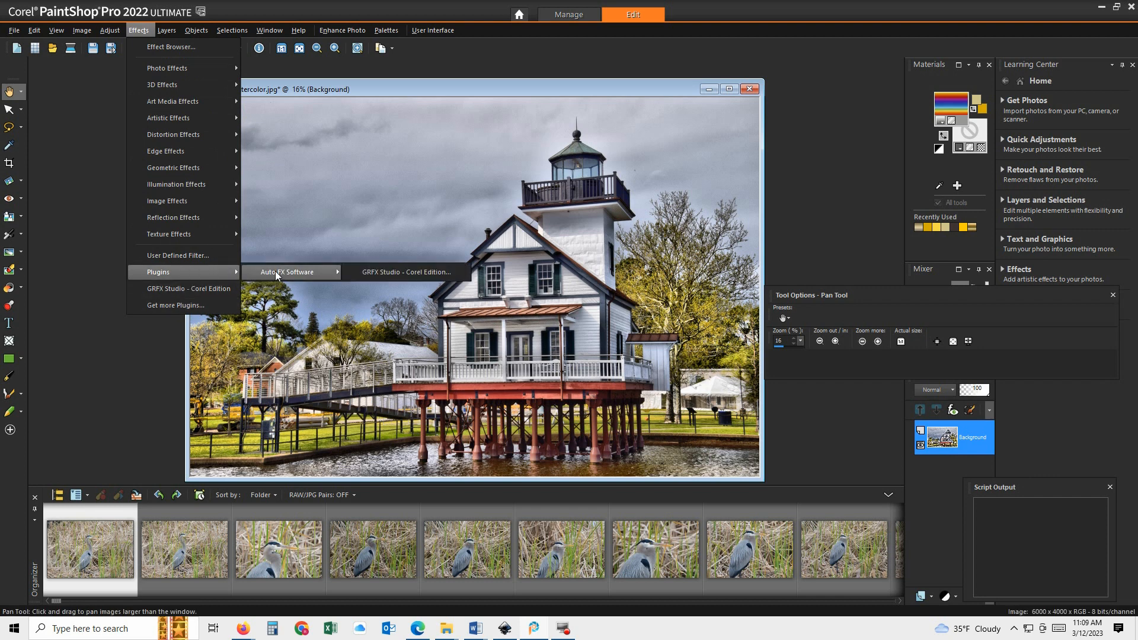
{"action": "left_click", "coordinate": [382, 272]}
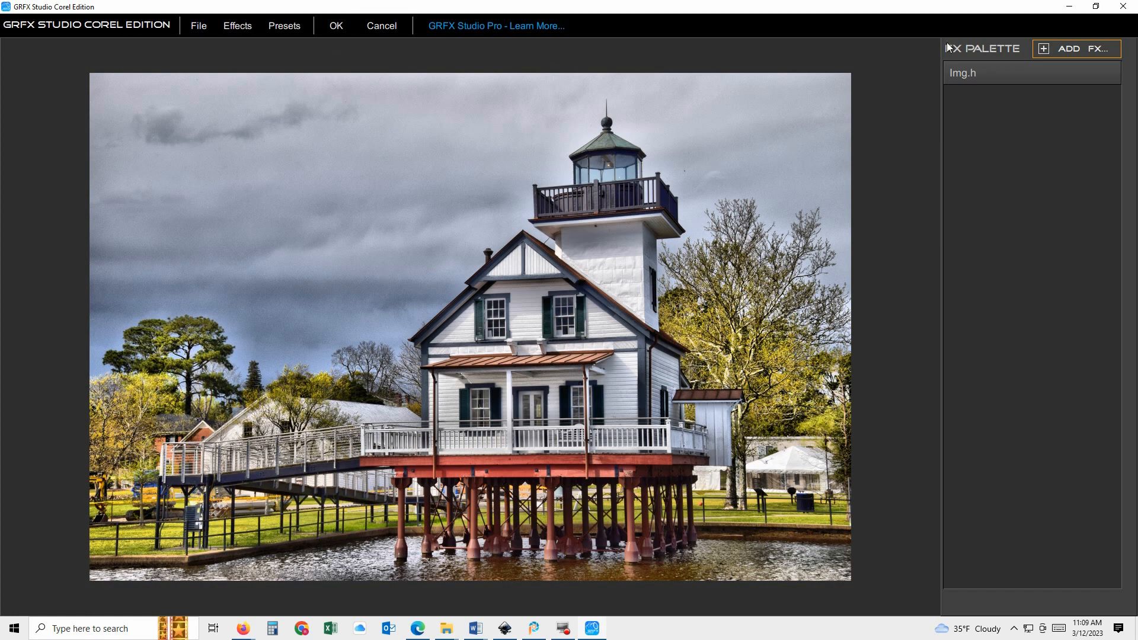
{"action": "left_click", "coordinate": [1068, 53]}
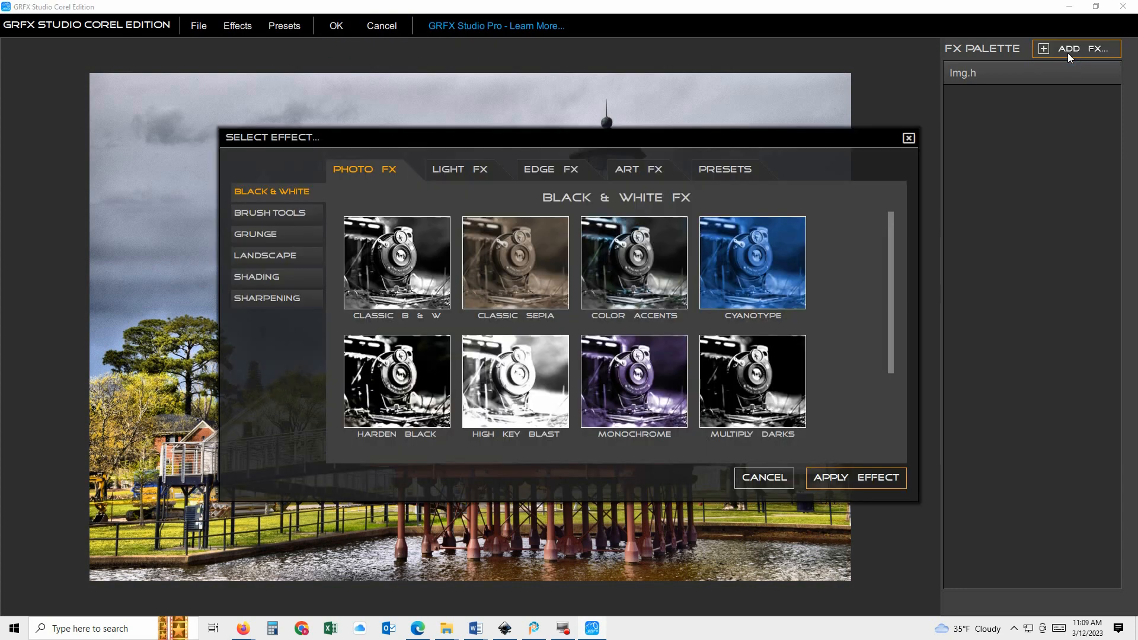
{"action": "left_click", "coordinate": [639, 172]}
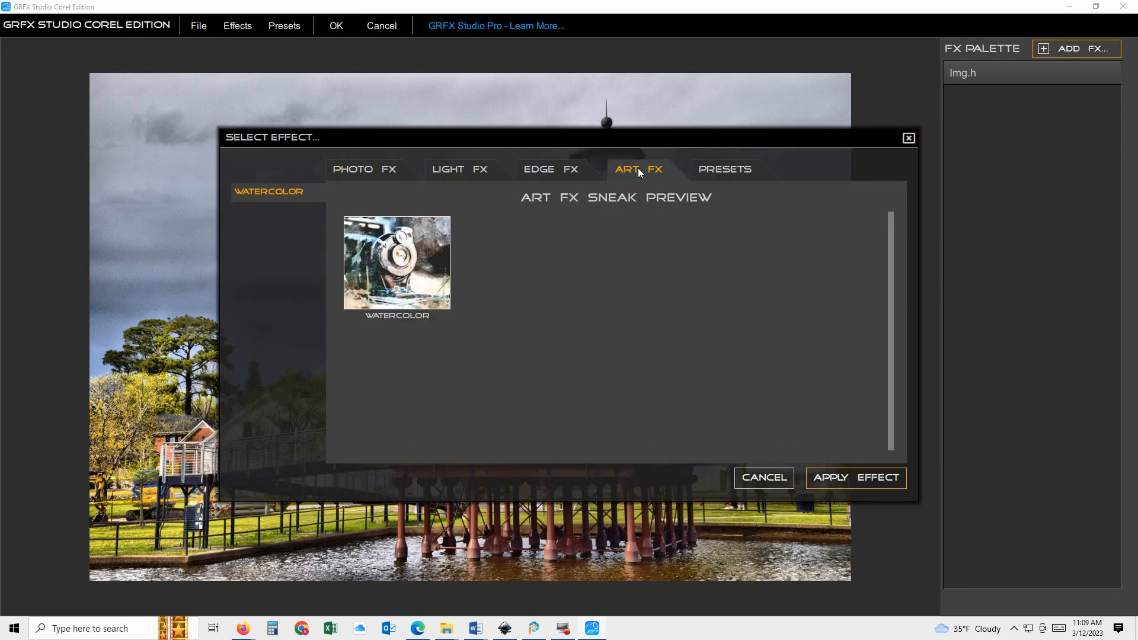
{"action": "left_click", "coordinate": [436, 267]}
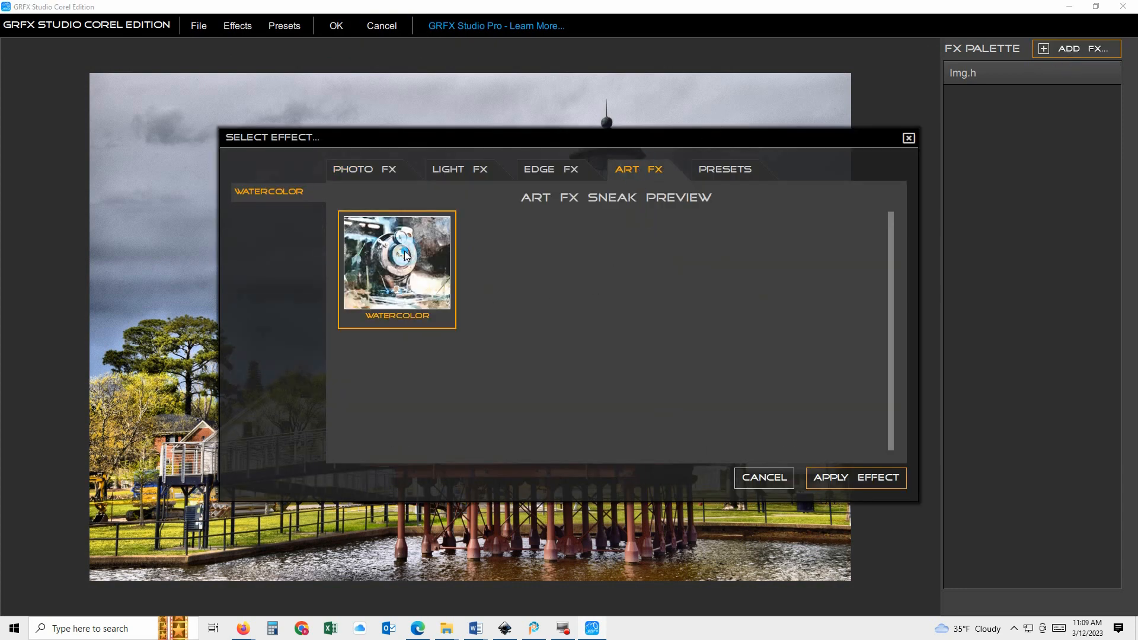
{"action": "left_click", "coordinate": [846, 478]}
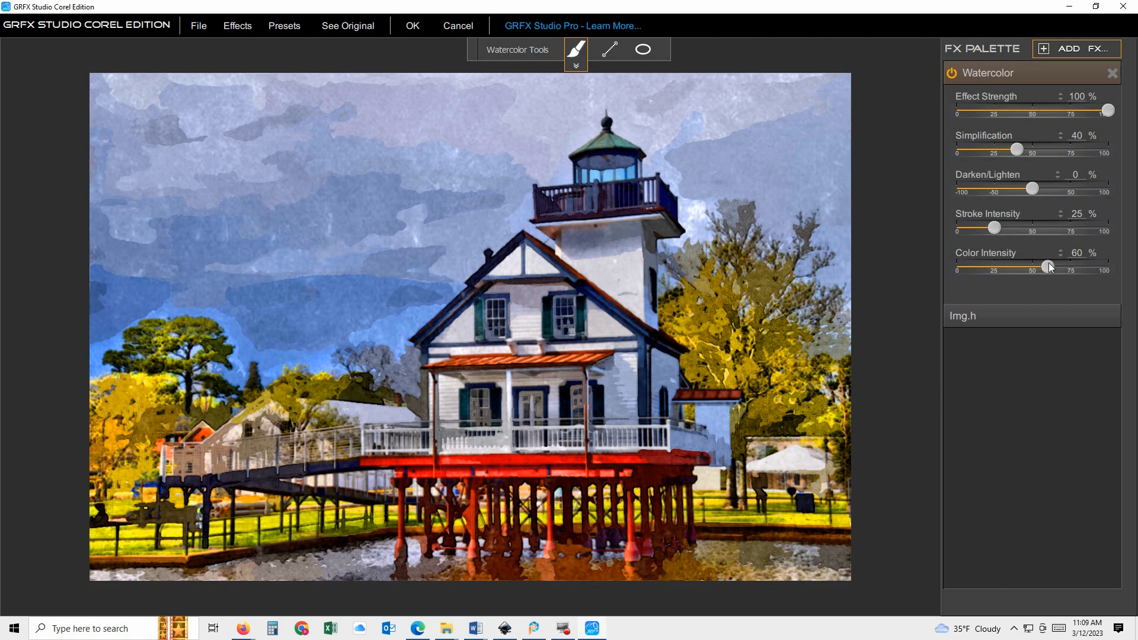
Step: Set the Watercolor effect's Color Intensity to 18%, Stroke Intensity to 27% and Darken/Lighten to -4%
{"action": "left_click_drag", "start_coordinate": [1046, 265], "coordinate": [985, 261]}
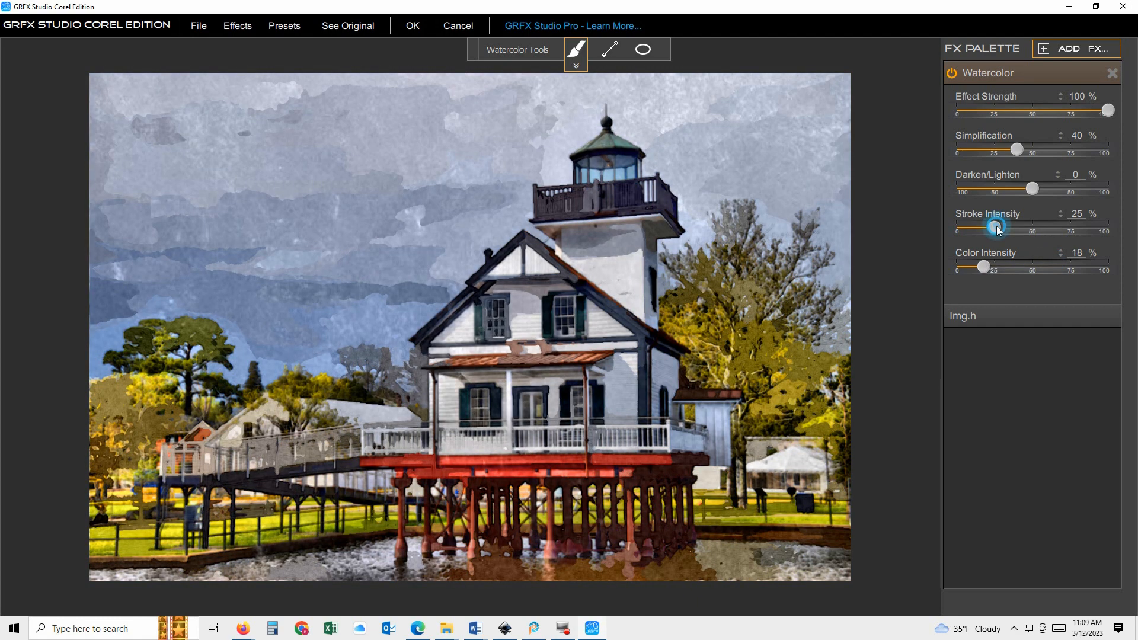
{"action": "left_click_drag", "start_coordinate": [1000, 227], "coordinate": [1052, 227]}
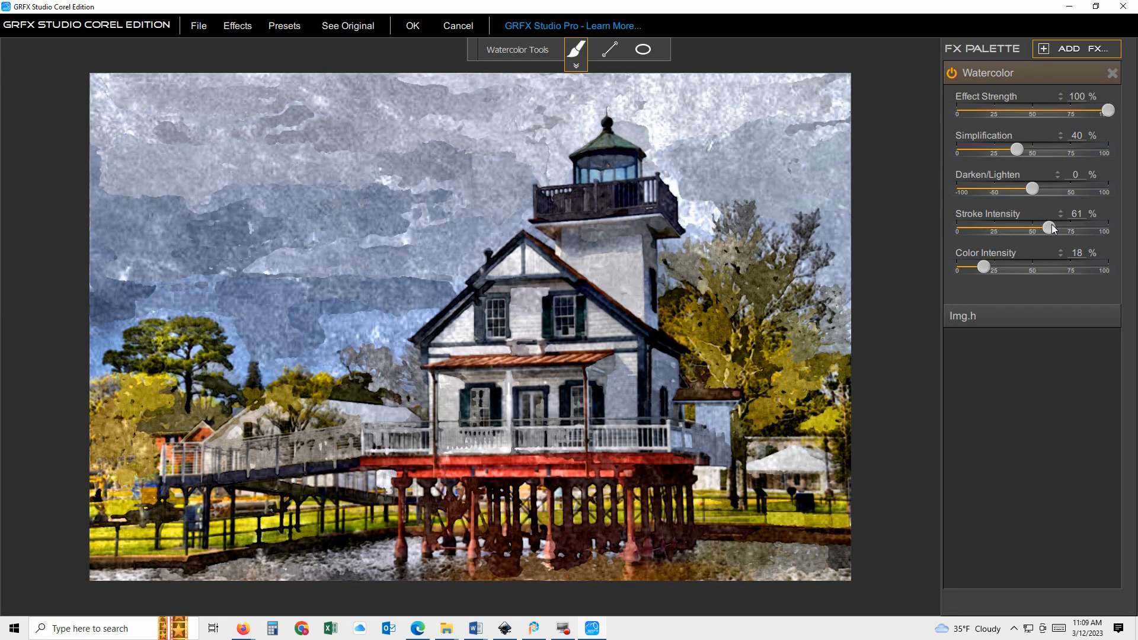
{"action": "left_click_drag", "start_coordinate": [1051, 226], "coordinate": [979, 224]}
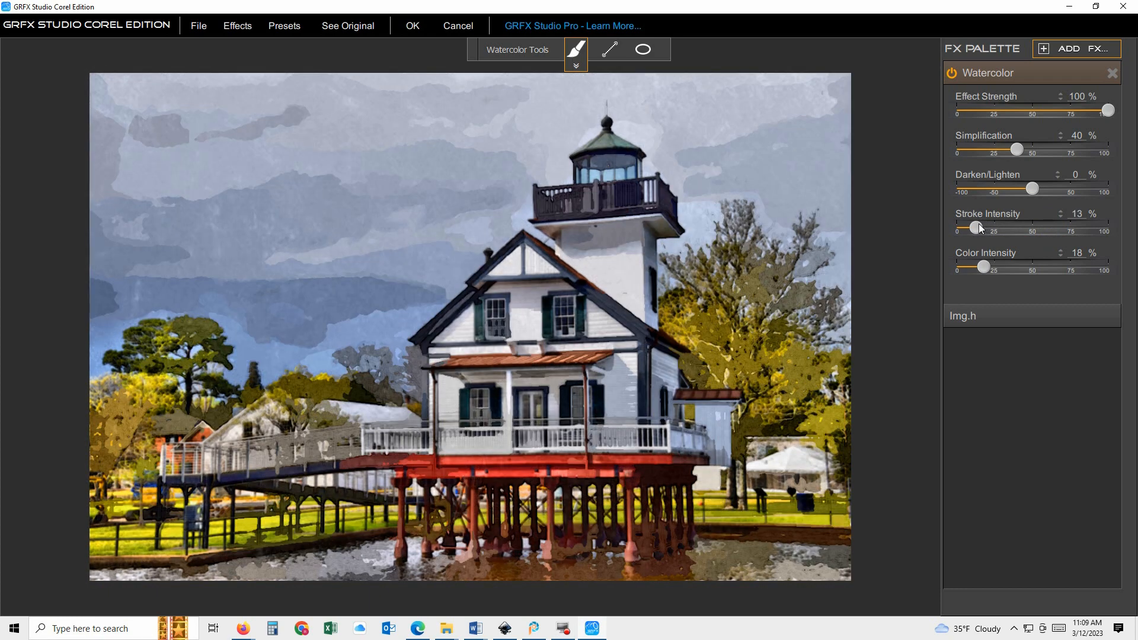
{"action": "left_click_drag", "start_coordinate": [976, 225], "coordinate": [998, 230]}
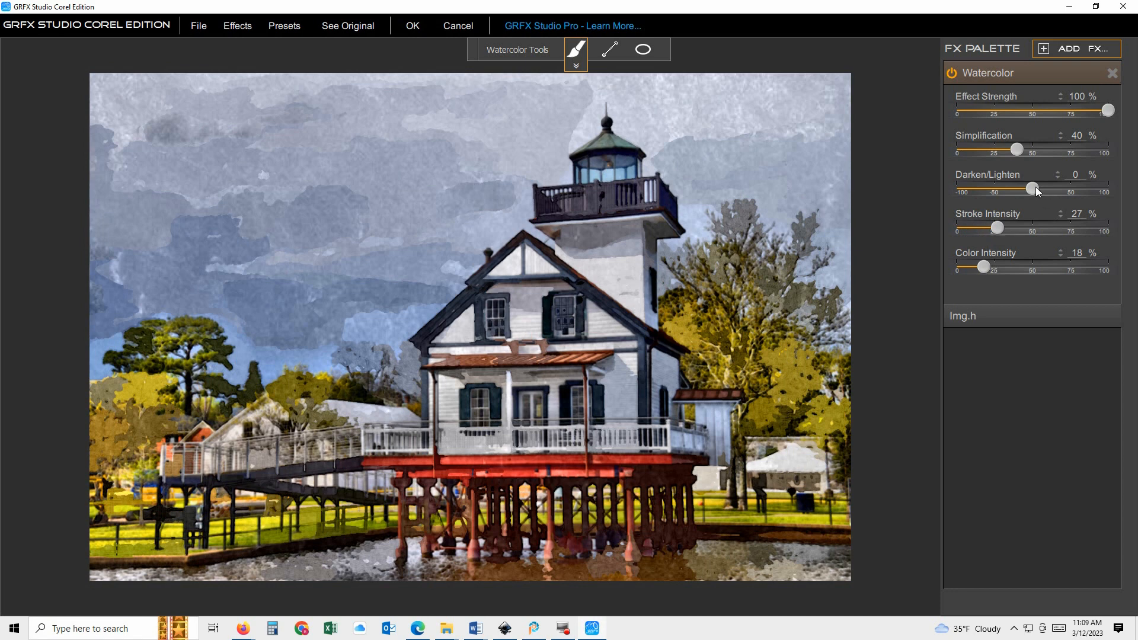
{"action": "left_click_drag", "start_coordinate": [1036, 186], "coordinate": [1002, 188]}
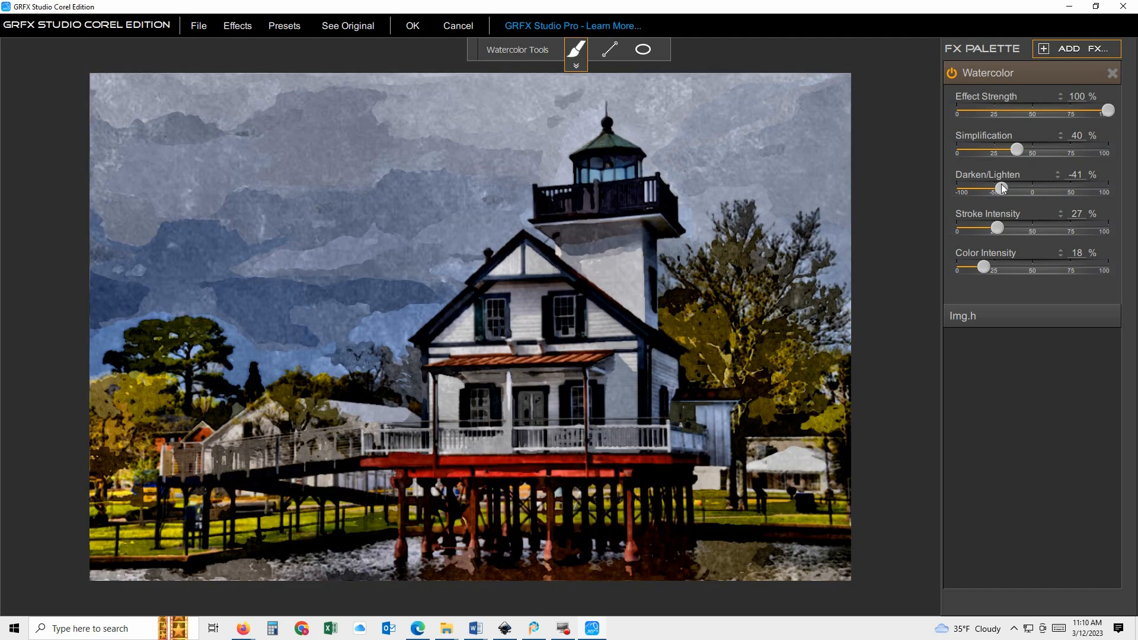
{"action": "left_click_drag", "start_coordinate": [1002, 188], "coordinate": [1031, 188]}
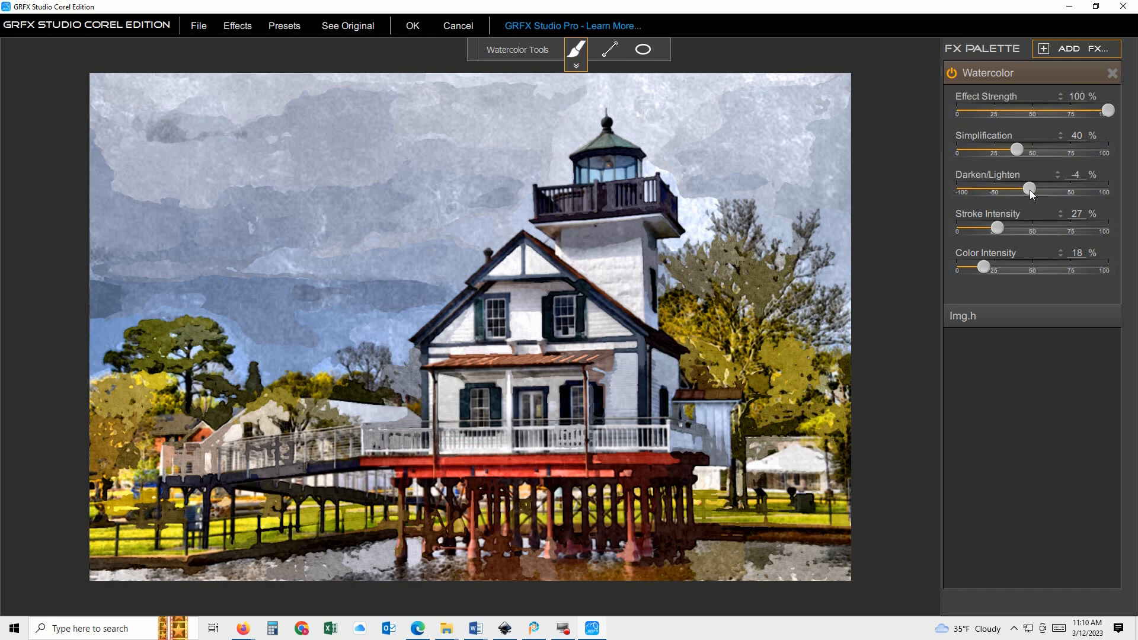
Step: Set the Watercolor effect's Simplification to 39% and Effect Strength to 77%, and apply it to the photo in PaintShop Pro
{"action": "left_click_drag", "start_coordinate": [1017, 150], "coordinate": [981, 153]}
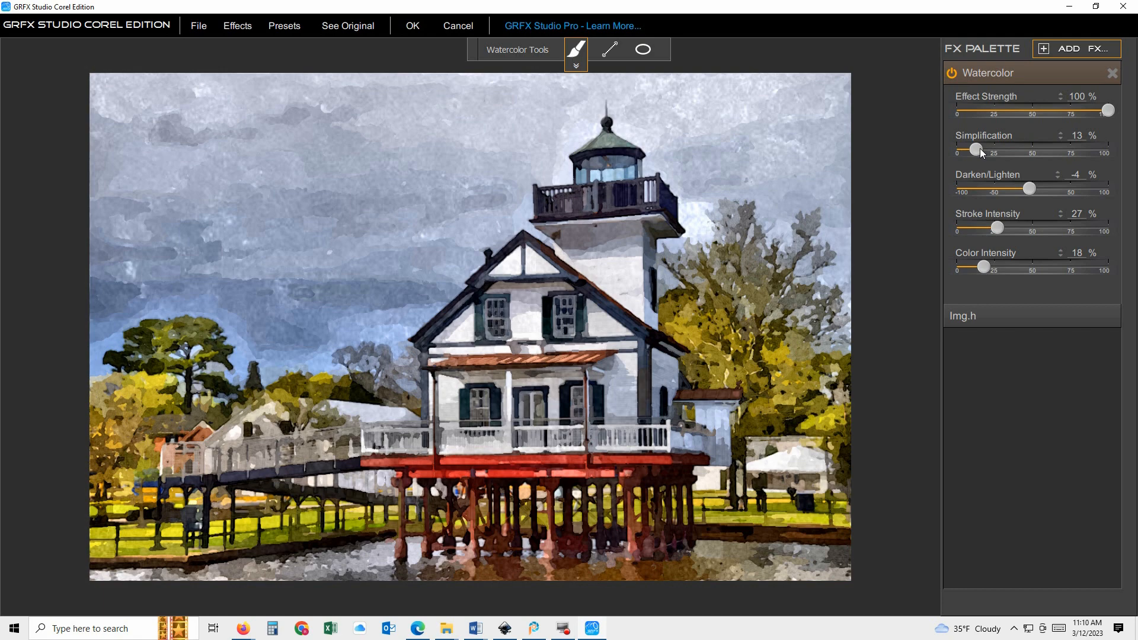
{"action": "left_click_drag", "start_coordinate": [978, 150], "coordinate": [1043, 147]}
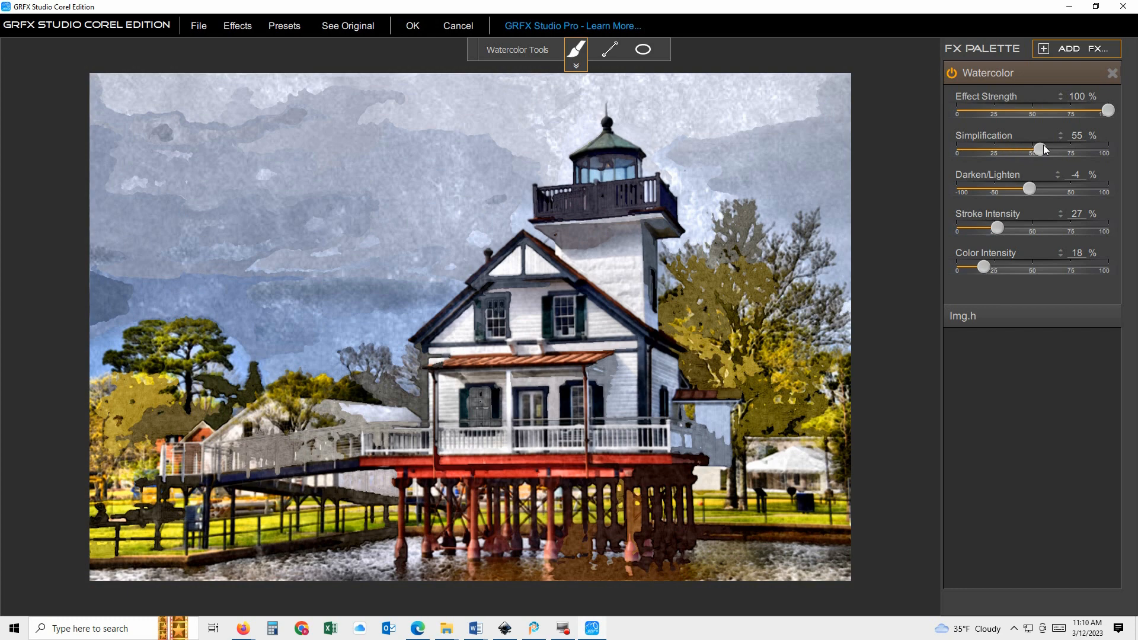
{"action": "left_click_drag", "start_coordinate": [1045, 146], "coordinate": [1020, 147]}
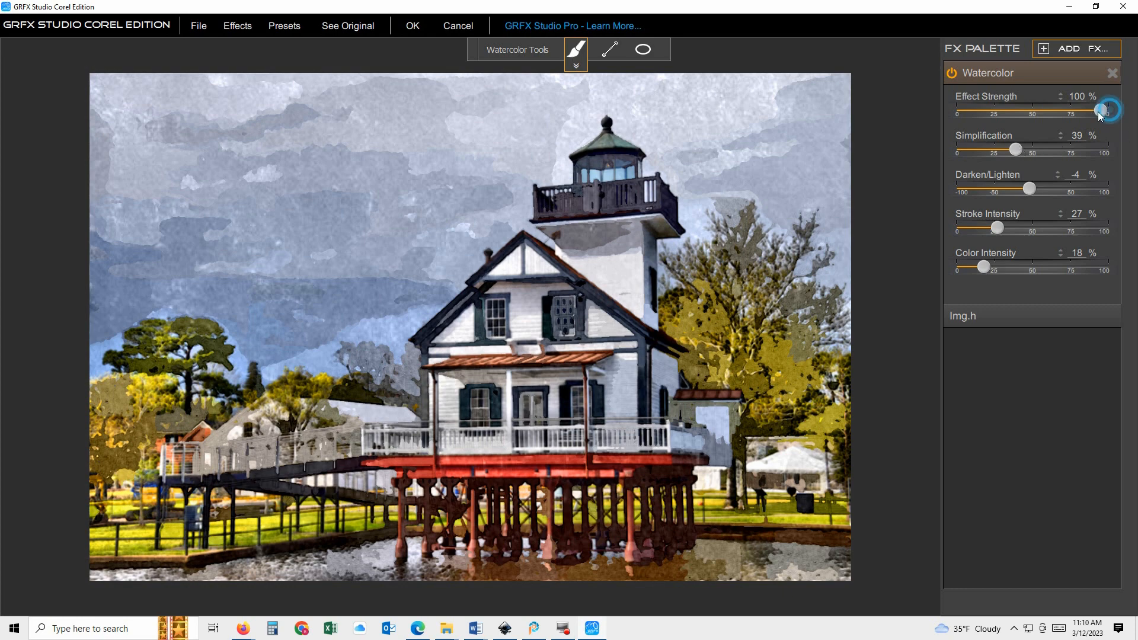
{"action": "left_click_drag", "start_coordinate": [1108, 111], "coordinate": [1039, 111]}
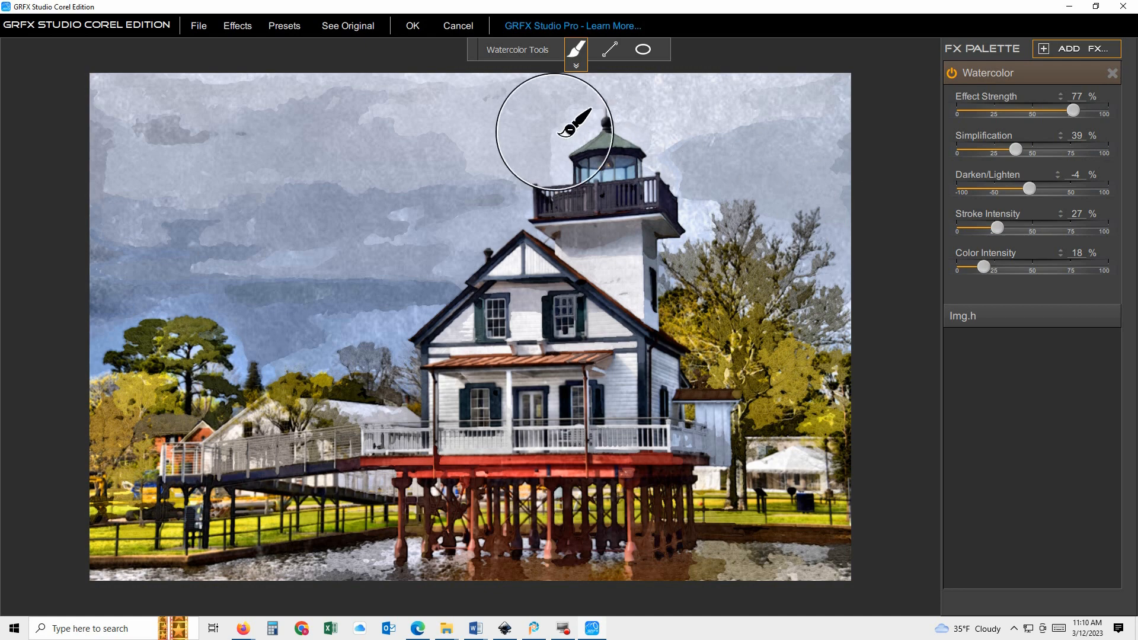
{"action": "left_click", "coordinate": [410, 27]}
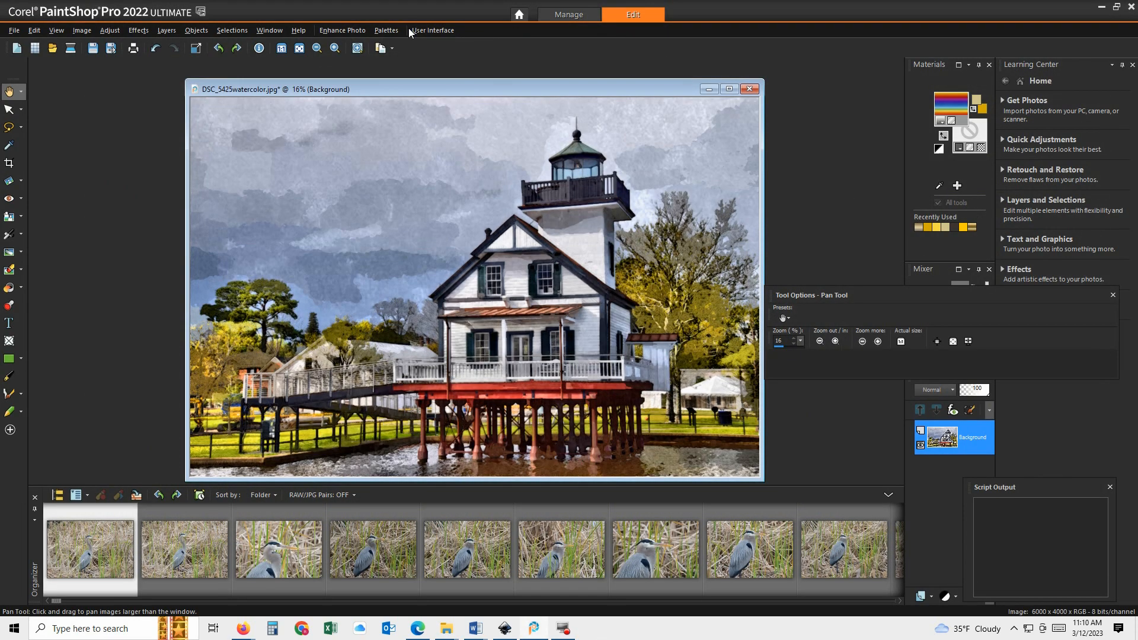
Step: Save the watercolor lighthouse picture as DSC_5425watercolor2.jpg in the Edenton folder
{"action": "left_click", "coordinate": [18, 35]}
{"action": "left_click", "coordinate": [52, 185]}
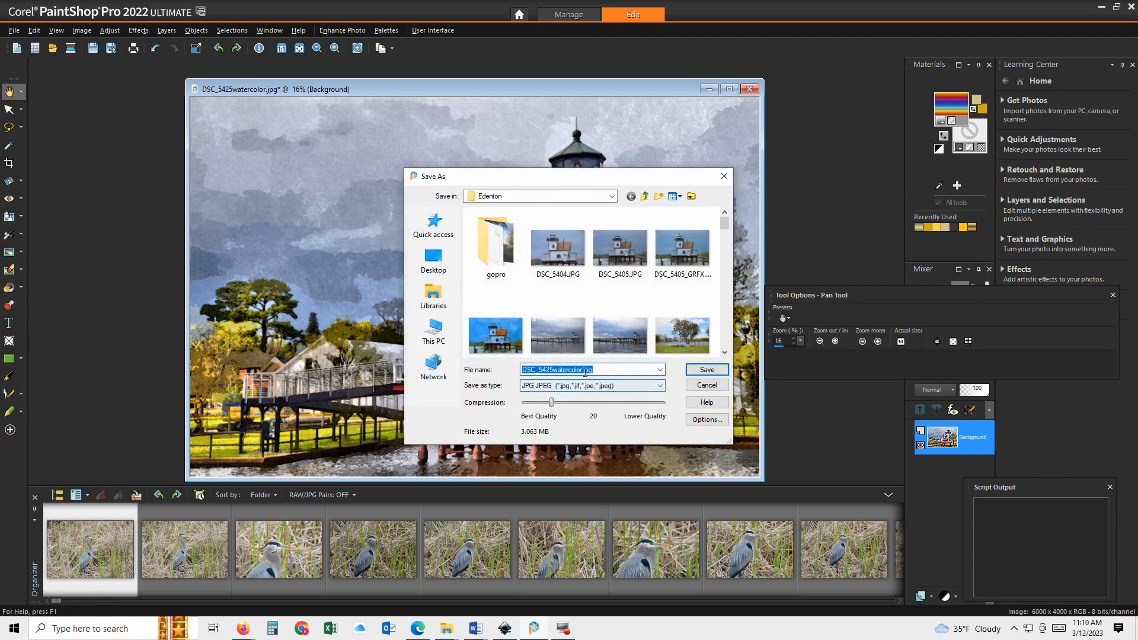
{"action": "left_click", "coordinate": [582, 370]}
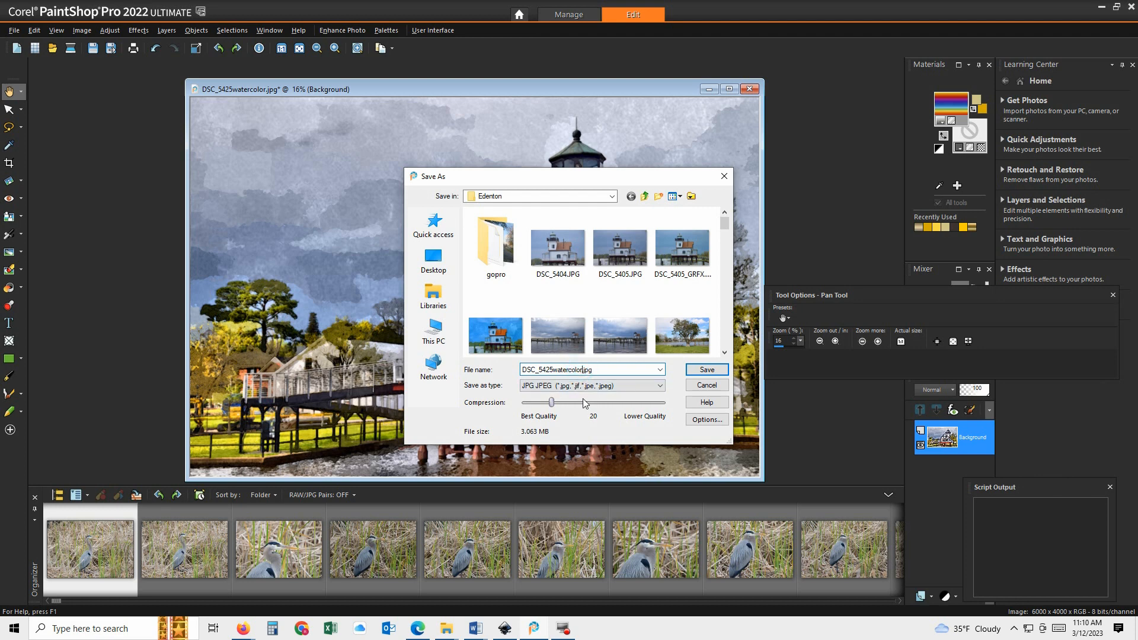
{"action": "type", "text": "2"}
{"action": "left_click", "coordinate": [698, 369]}
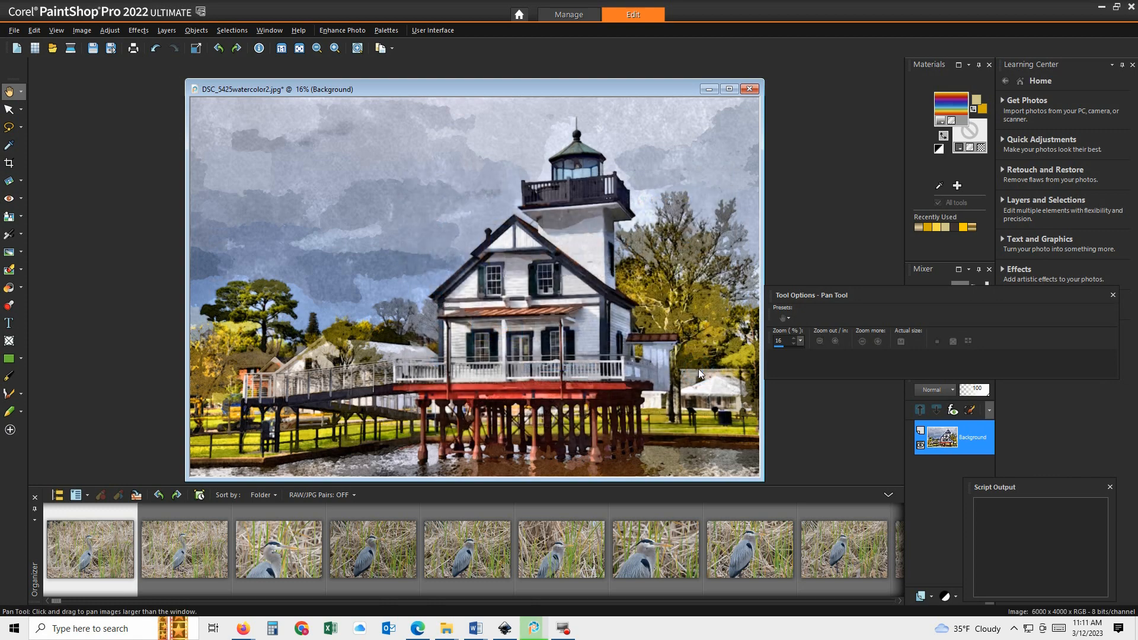